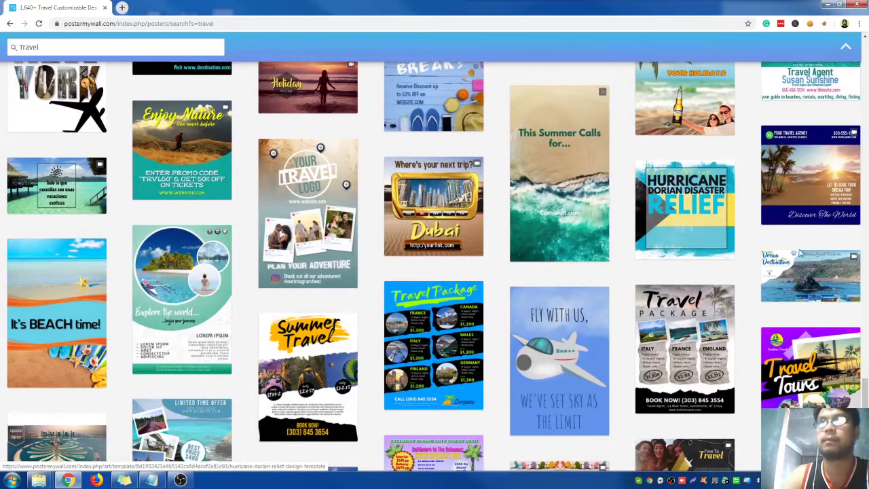
Find the purple Travel Tours flyer template among the travel posters and open it for customizing.
{"action": "scroll", "coordinate": [757, 287], "scroll_direction": "down", "scroll_amount": 2}
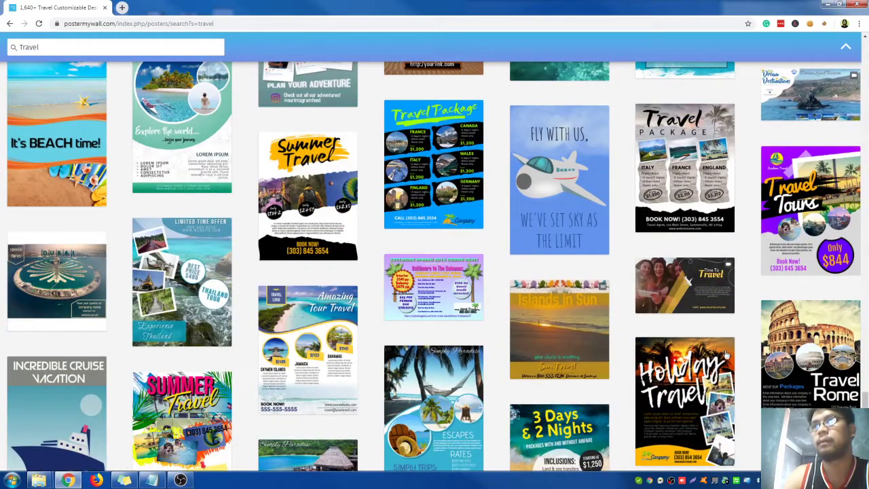
{"action": "left_click", "coordinate": [801, 167]}
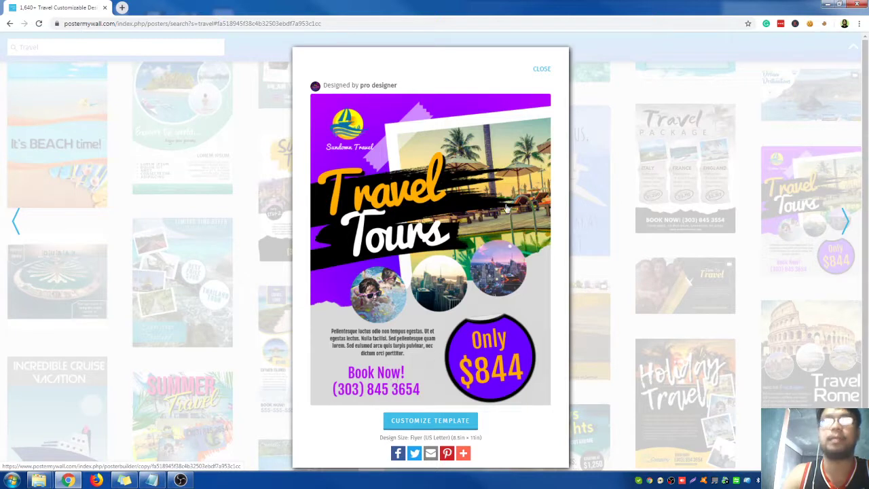
{"action": "left_click", "coordinate": [448, 422]}
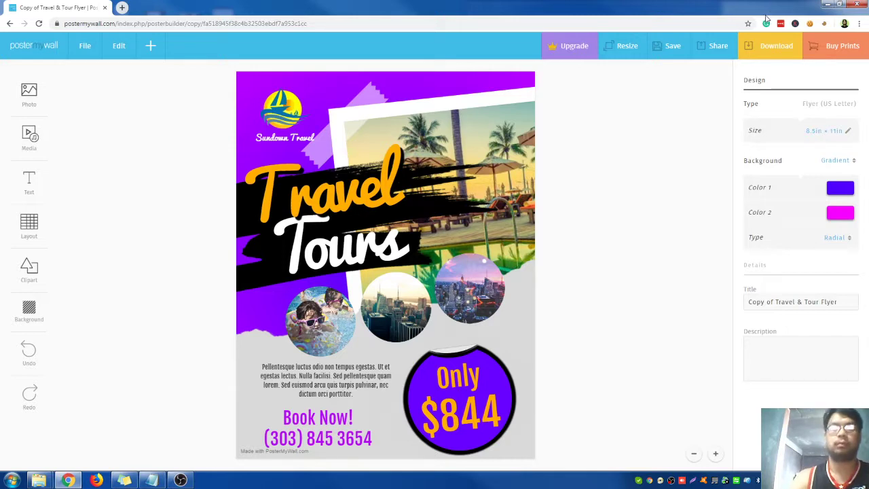
Switch to the Notepad promo notes, narrow their window and move it toward the edge of the screen.
{"action": "key", "text": "ctrl+n"}
{"action": "key", "text": "shift+super+Right"}
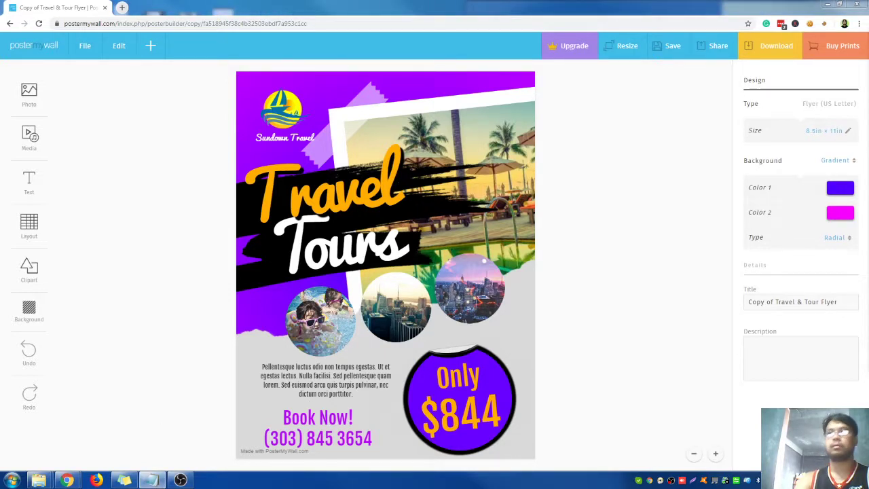
{"action": "left_click", "coordinate": [152, 481]}
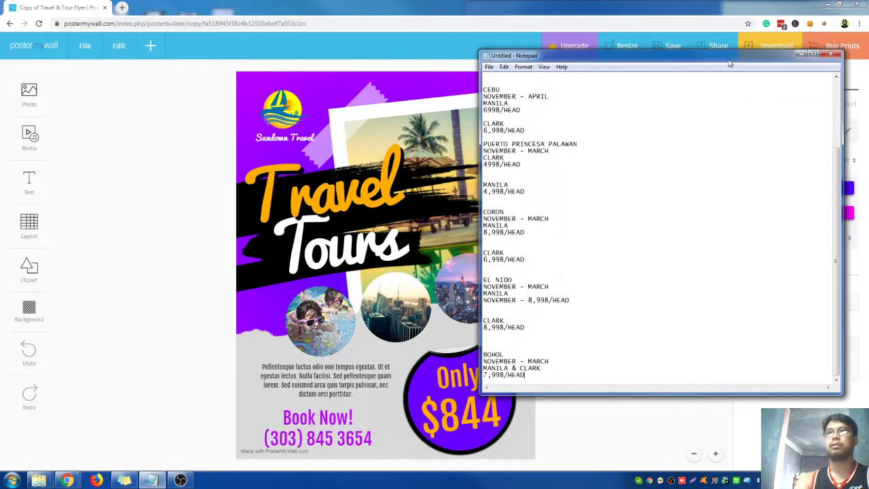
{"action": "left_click_drag", "start_coordinate": [480, 393], "coordinate": [678, 460]}
{"action": "left_click", "coordinate": [725, 67]}
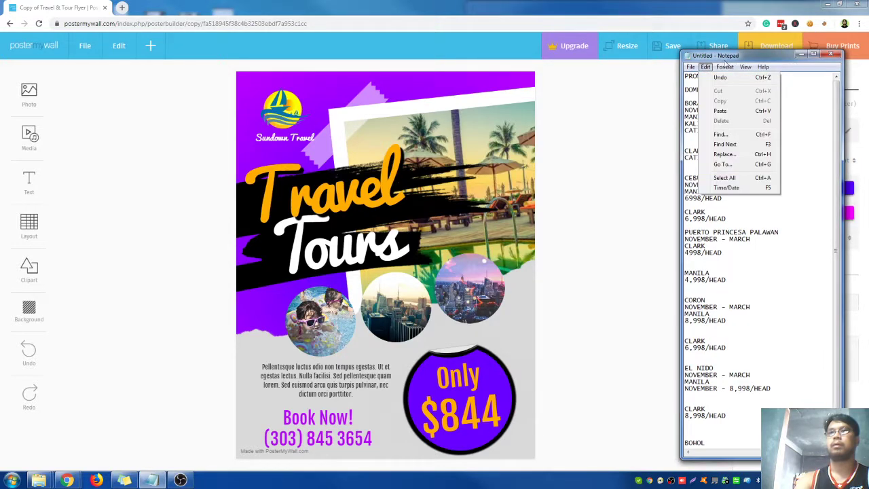
{"action": "left_click", "coordinate": [742, 59]}
{"action": "left_click_drag", "start_coordinate": [741, 50], "coordinate": [772, 38]}
Restore the browser window to a smaller size and arrange it side by side with the promo notes.
{"action": "left_click", "coordinate": [842, 4]}
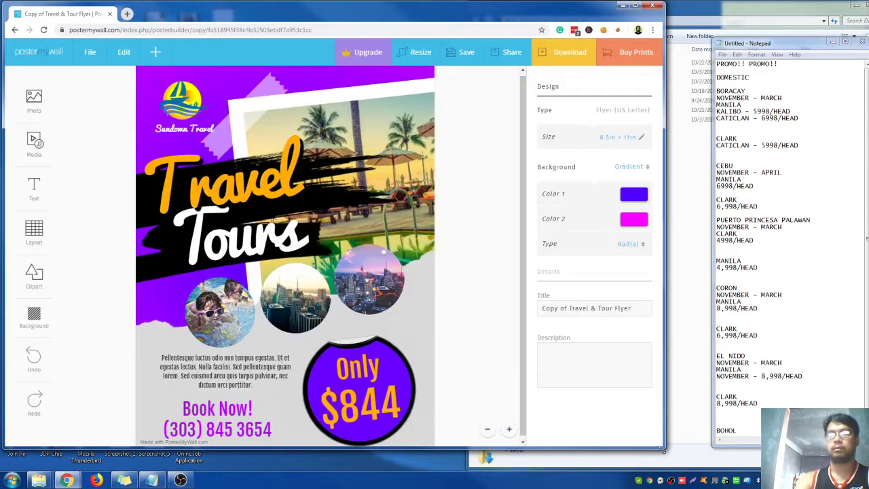
{"action": "left_click_drag", "start_coordinate": [663, 449], "coordinate": [703, 468]}
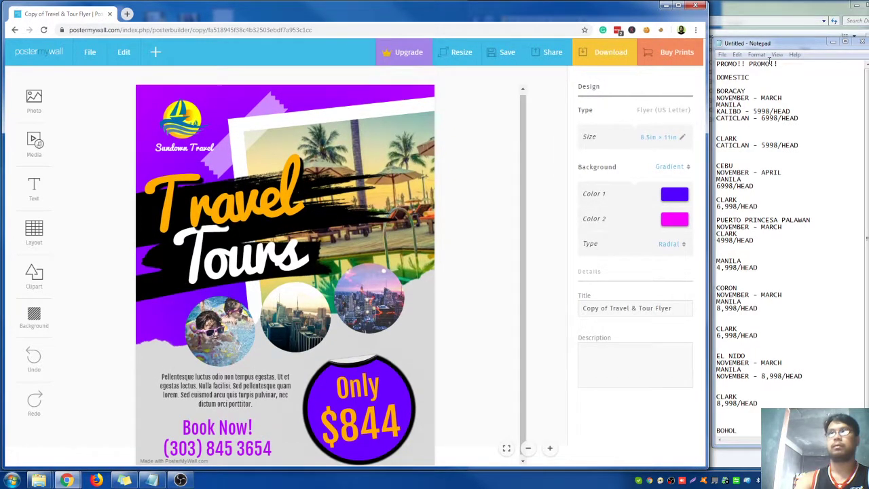
{"action": "left_click_drag", "start_coordinate": [773, 40], "coordinate": [773, 1]}
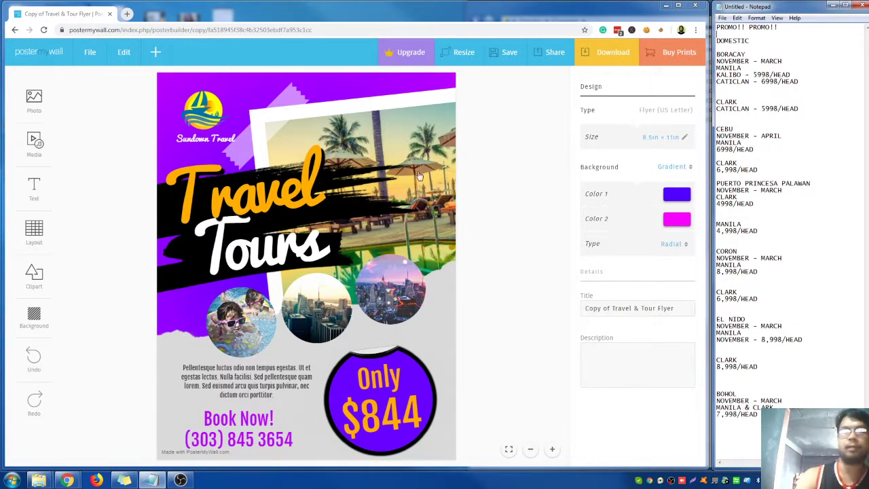
Delete the sailboat logo above the Sundown Travel text on the flyer.
{"action": "left_click", "coordinate": [503, 168]}
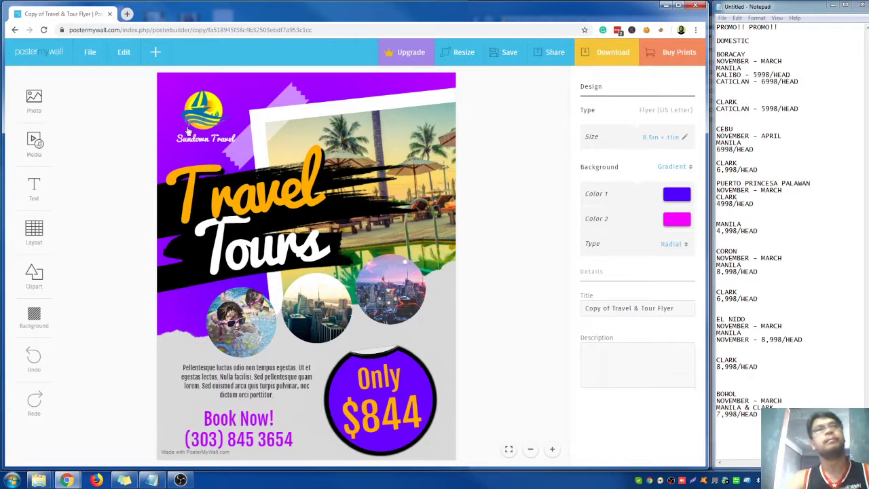
{"action": "left_click", "coordinate": [230, 138]}
{"action": "left_click", "coordinate": [217, 123]}
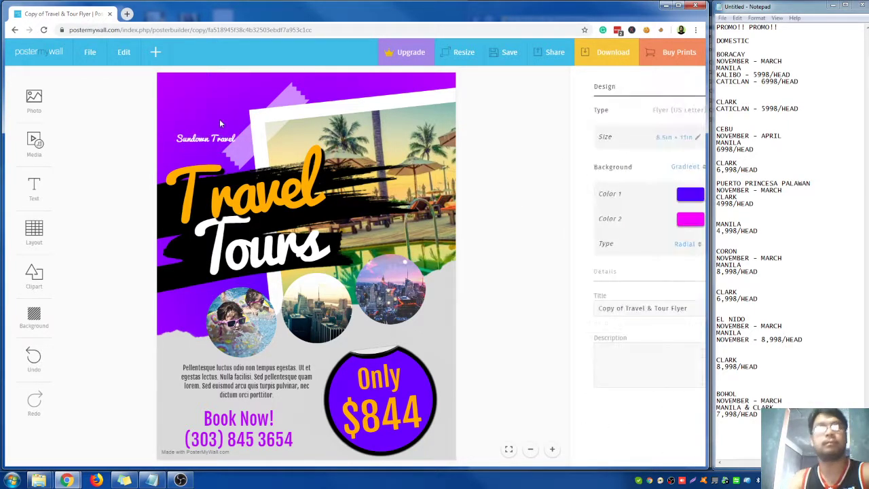
Upload the "Logo copy" image from the FLight Daddy folder on Storage (E:) and add it to the flyer.
{"action": "left_click", "coordinate": [38, 100]}
{"action": "left_click", "coordinate": [110, 99]}
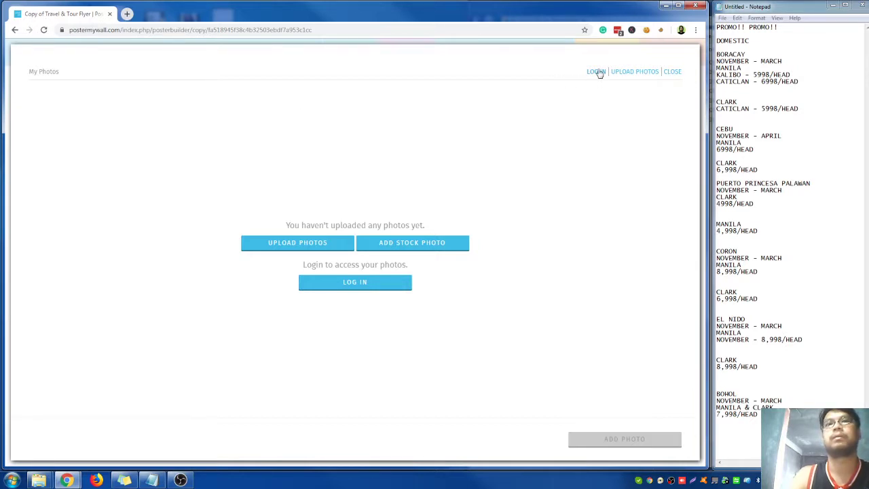
{"action": "left_click", "coordinate": [296, 244]}
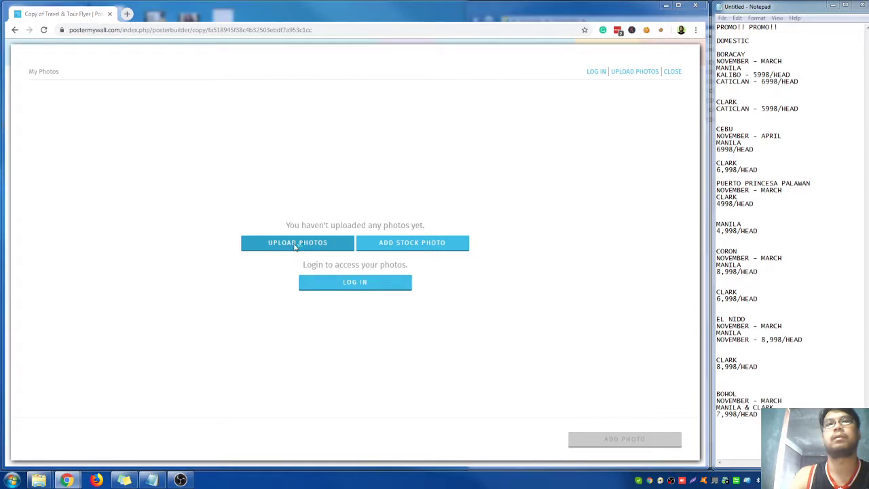
{"action": "left_click", "coordinate": [45, 177]}
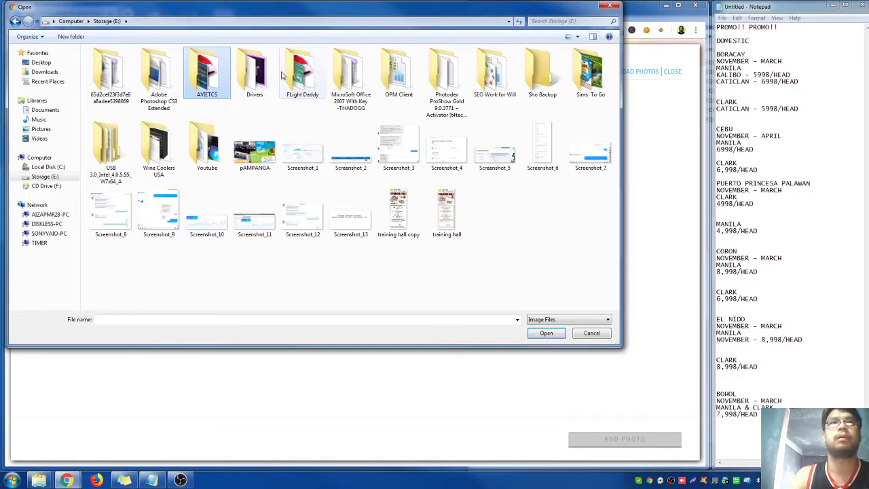
{"action": "double_click", "coordinate": [302, 71]}
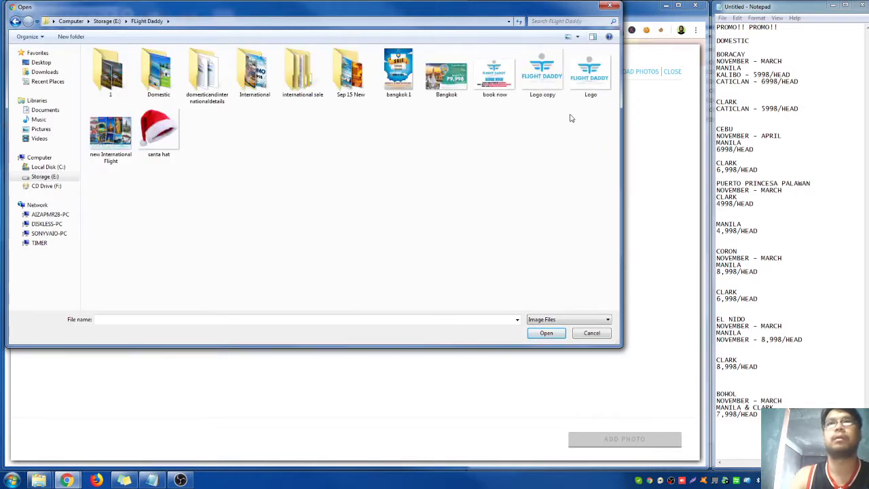
{"action": "left_click", "coordinate": [590, 77]}
{"action": "left_click", "coordinate": [543, 74]}
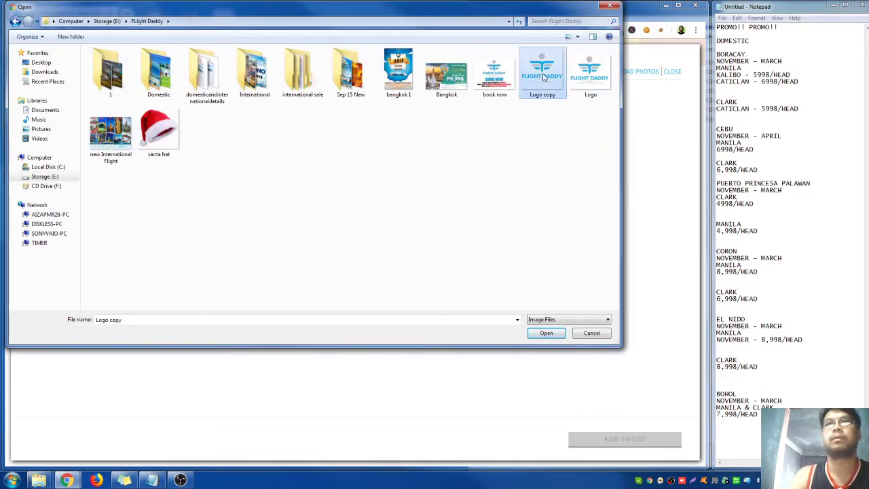
{"action": "left_click", "coordinate": [548, 334]}
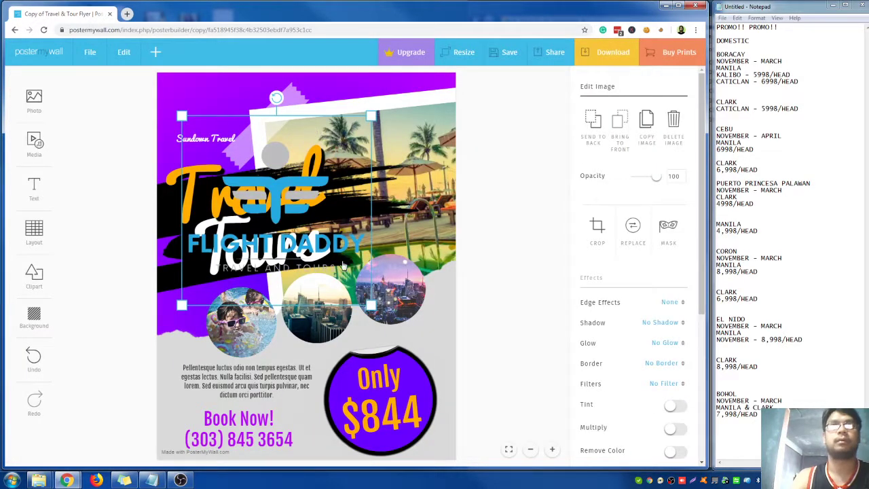
Shrink the Flight Daddy logo into the flyer's upper-left corner and delete the "Sundown Travel" text.
{"action": "left_click_drag", "start_coordinate": [371, 306], "coordinate": [216, 126]}
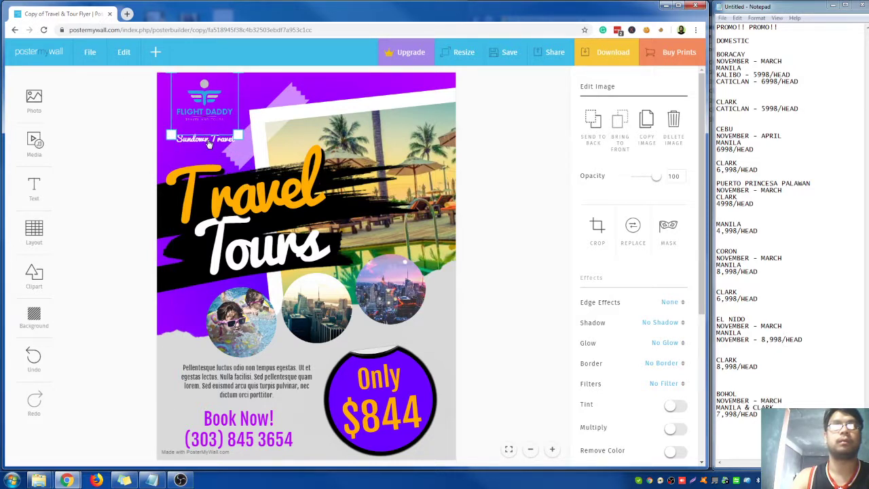
{"action": "left_click", "coordinate": [210, 143]}
{"action": "key", "text": "Delete"}
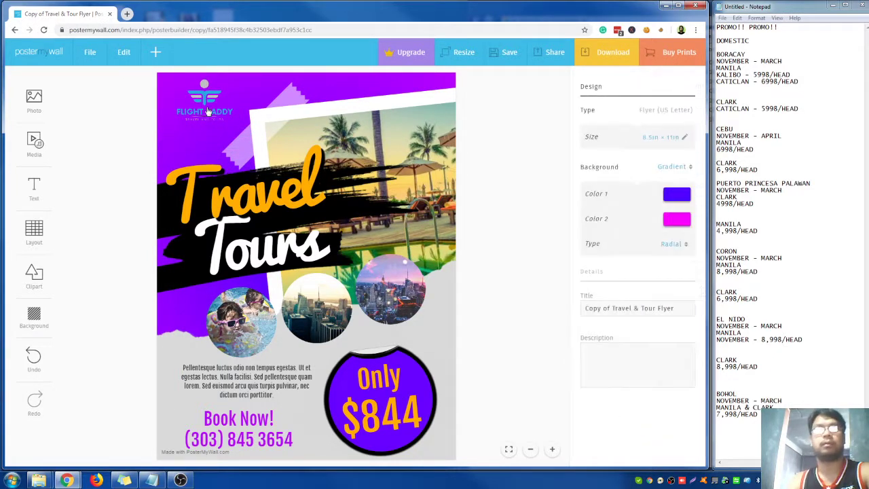
{"action": "left_click", "coordinate": [209, 119]}
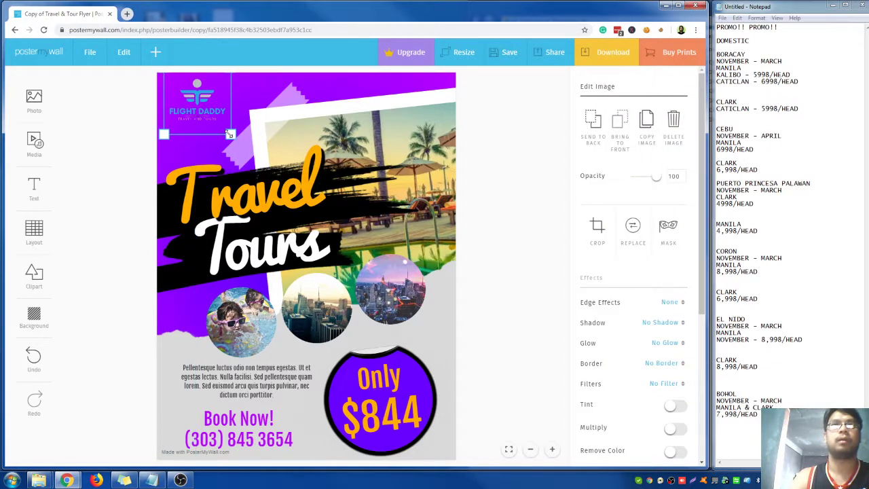
{"action": "left_click_drag", "start_coordinate": [230, 134], "coordinate": [225, 129]}
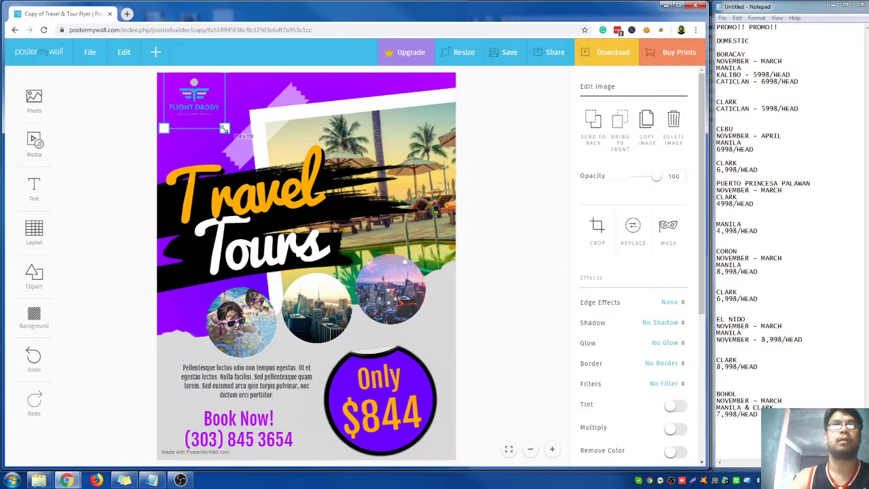
Apply a Strong Shadow effect to the Flight Daddy logo.
{"action": "left_click", "coordinate": [652, 323]}
{"action": "left_click", "coordinate": [622, 365]}
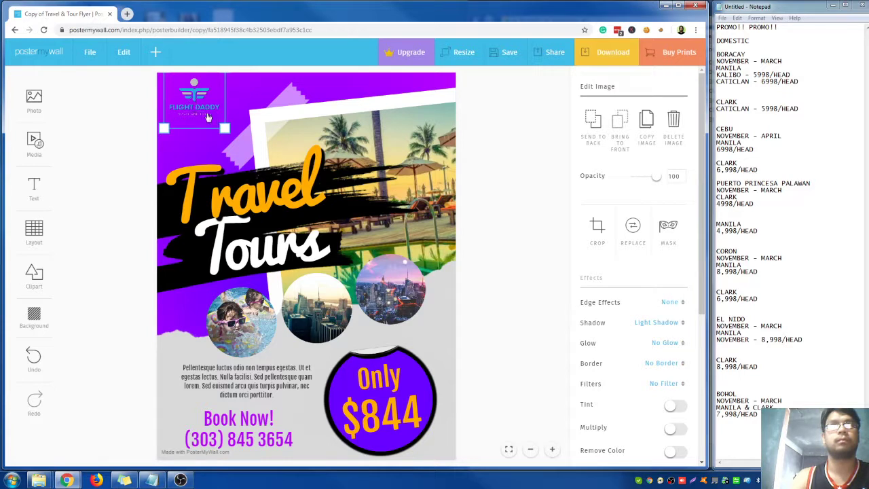
{"action": "left_click", "coordinate": [678, 324]}
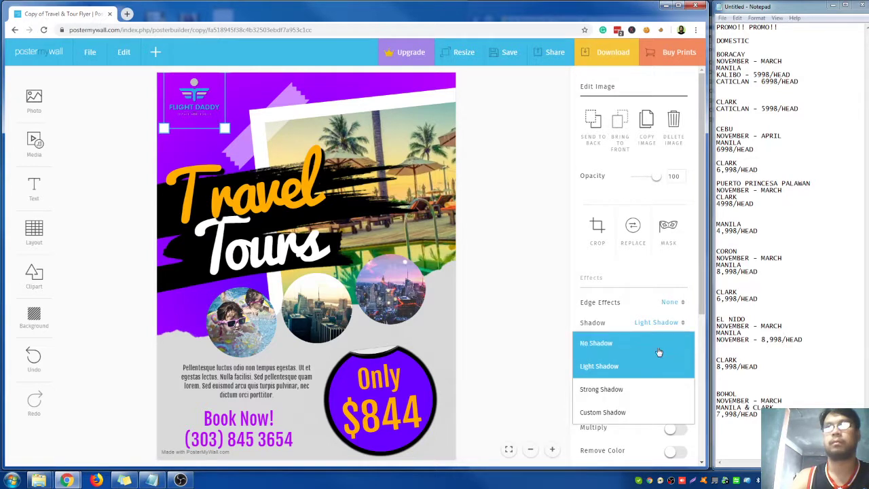
{"action": "left_click", "coordinate": [631, 393]}
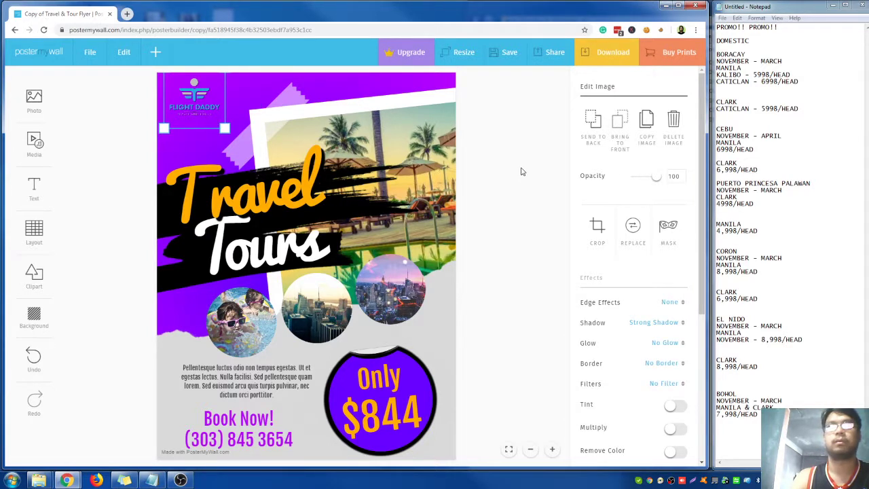
{"action": "left_click", "coordinate": [511, 207]}
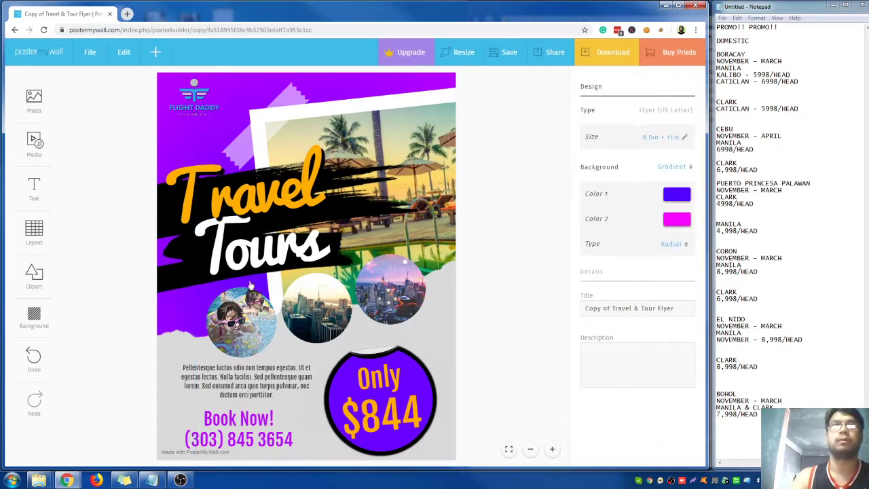
Copy "BORACAY" from the promo notes and use it to replace the orange "Travel" heading.
{"action": "left_click", "coordinate": [770, 54]}
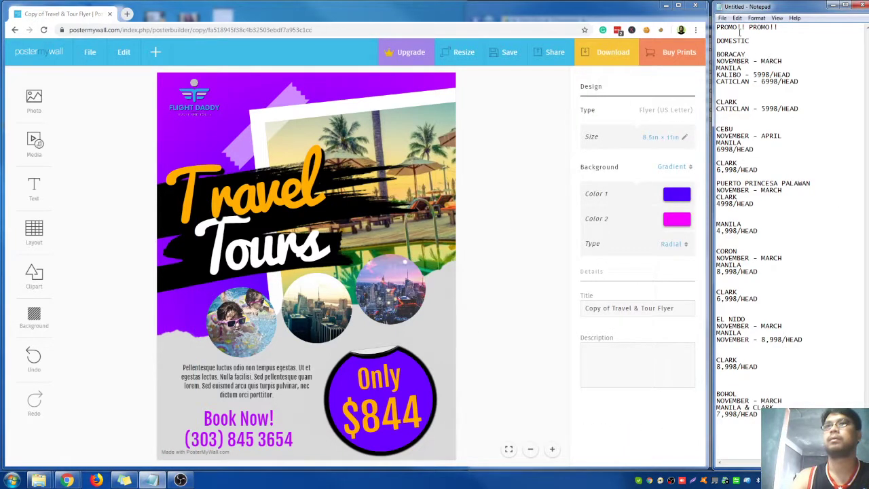
{"action": "double_click", "coordinate": [750, 53]}
{"action": "key", "text": "ctrl+c"}
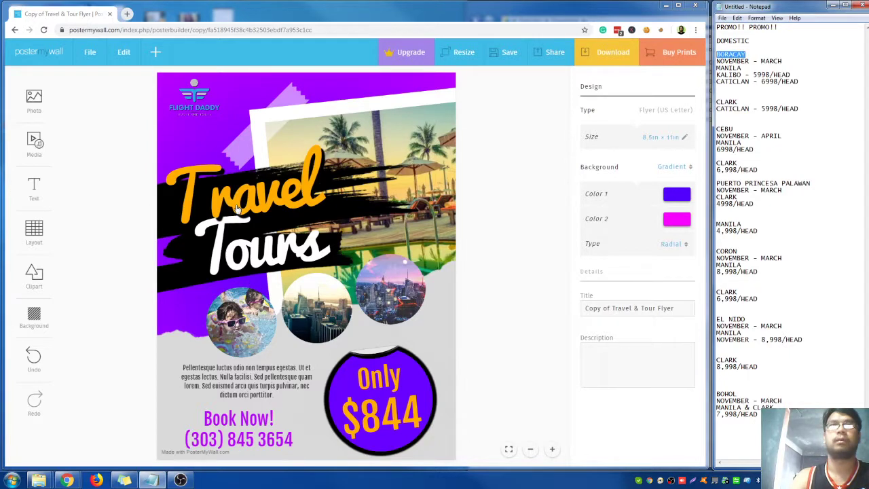
{"action": "left_click", "coordinate": [259, 206]}
{"action": "key", "text": "ctrl+v"}
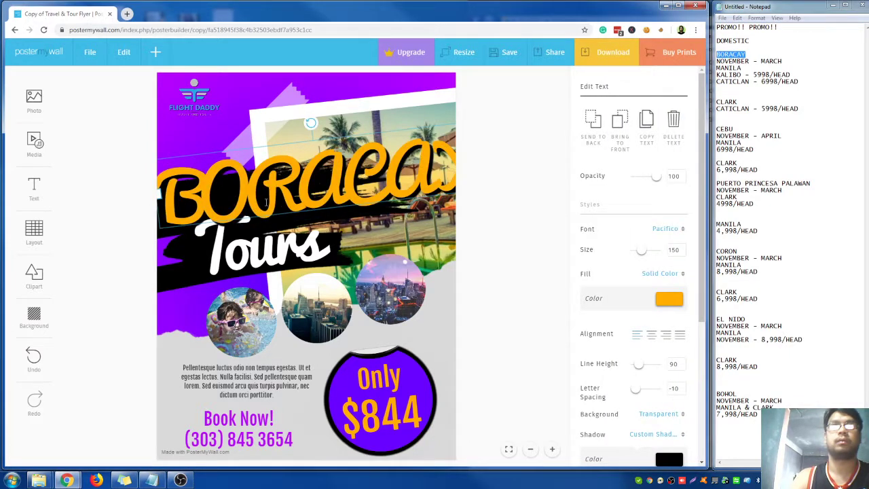
Set the font size of the "BORACAY" heading to 100.
{"action": "left_click", "coordinate": [676, 251]}
{"action": "double_click", "coordinate": [675, 250]}
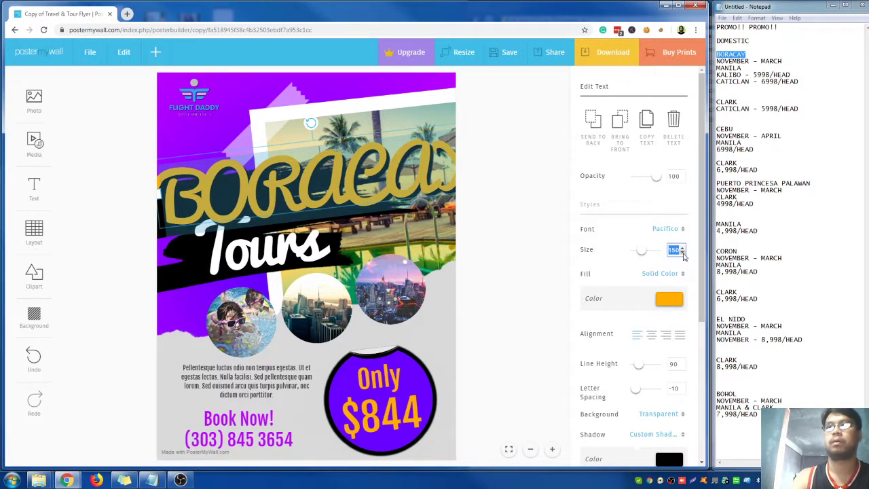
{"action": "left_click", "coordinate": [682, 253]}
{"action": "key", "text": "BackSpace"}
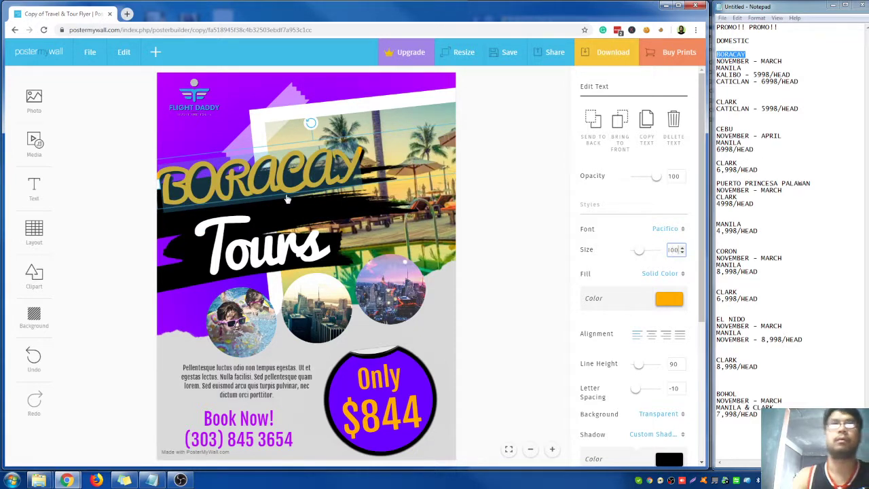
Retype the orange heading in mixed case as "Boracay".
{"action": "left_click", "coordinate": [288, 168]}
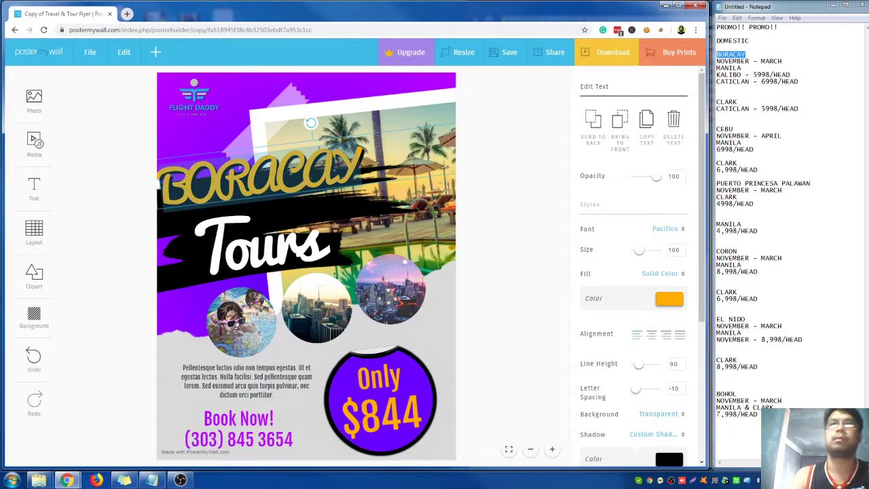
{"action": "key", "text": "ctrl+a"}
{"action": "key", "text": "BackSpace"}
{"action": "type", "text": "Boracauy"}
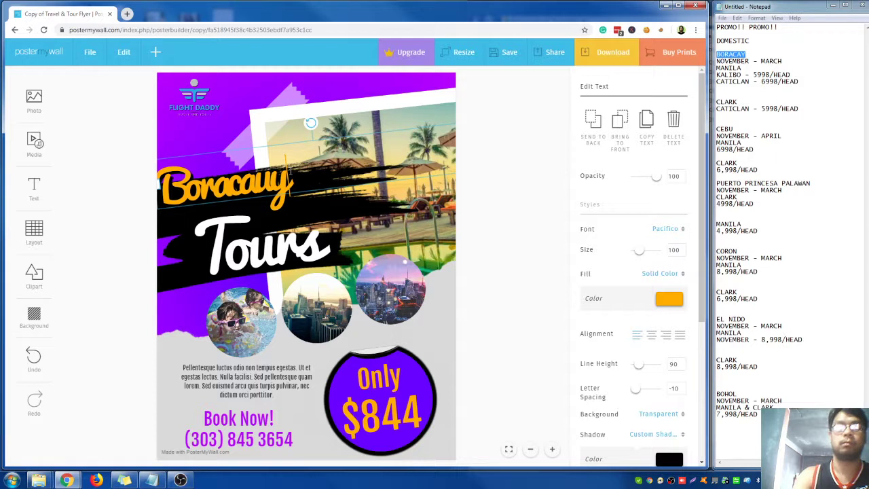
{"action": "key", "text": "BackSpace"}
{"action": "key", "text": "BackSpace"}
{"action": "type", "text": "y"}
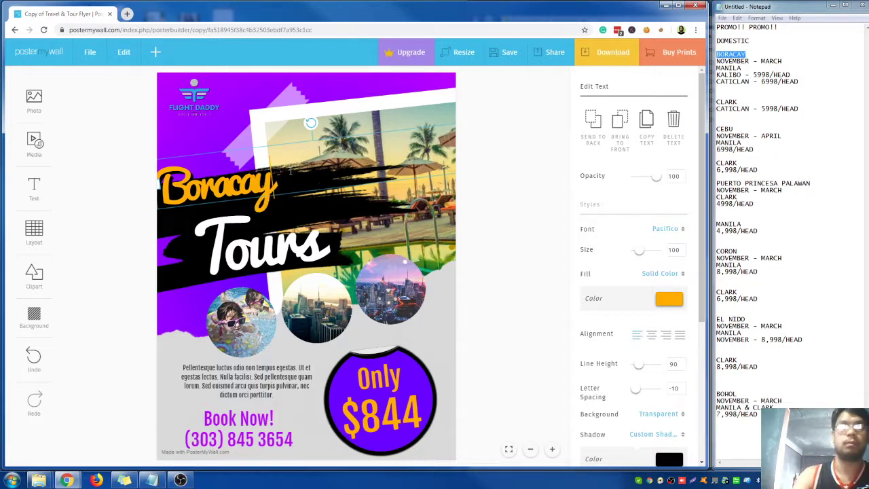
Set the "Boracay" heading's font size to 120 and shift it slightly to the right on the black brush stroke.
{"action": "double_click", "coordinate": [675, 250]}
{"action": "type", "text": "120"}
{"action": "key", "text": "Return"}
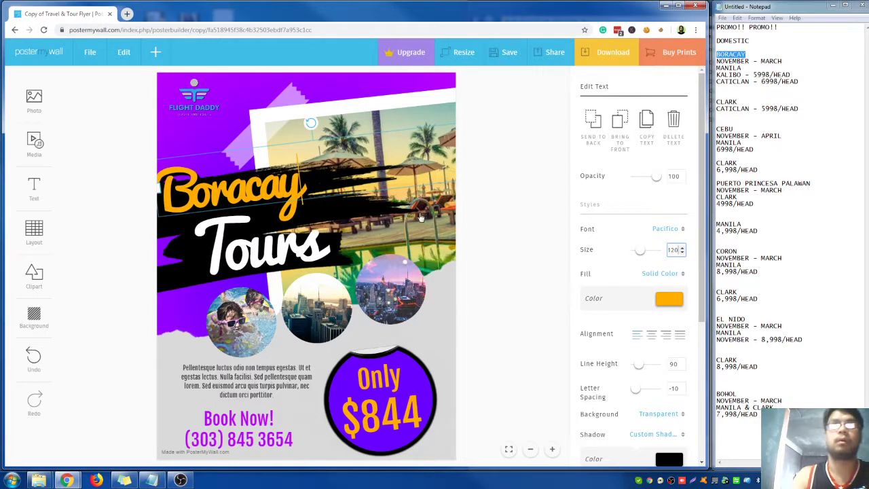
{"action": "left_click", "coordinate": [548, 204]}
{"action": "left_click_drag", "start_coordinate": [258, 179], "coordinate": [265, 182]}
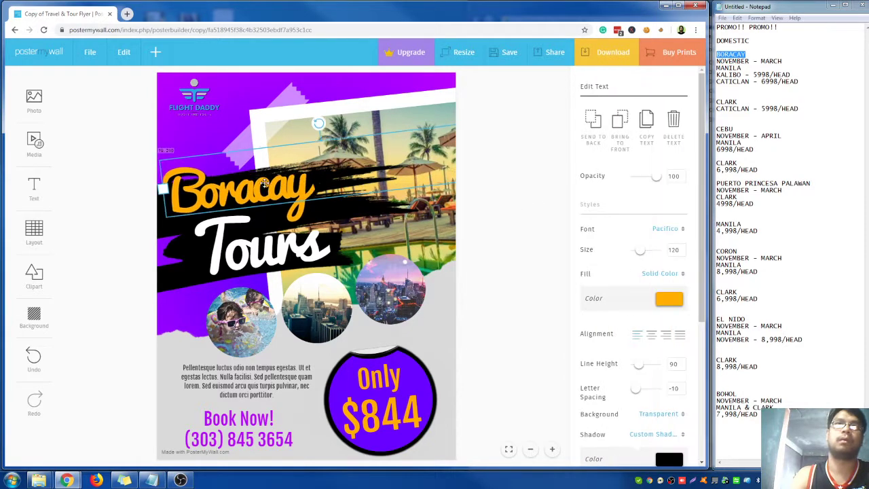
Narrow the "Boracay" text box to fit its word and replace the white "Tours" heading with "Promo".
{"action": "mouse_move", "coordinate": [172, 192]}
{"action": "left_mouse_down"}
{"action": "mouse_move", "coordinate": [304, 178]}
{"action": "mouse_move", "coordinate": [218, 201]}
{"action": "left_mouse_up"}
{"action": "left_click_drag", "start_coordinate": [358, 166], "coordinate": [339, 165]}
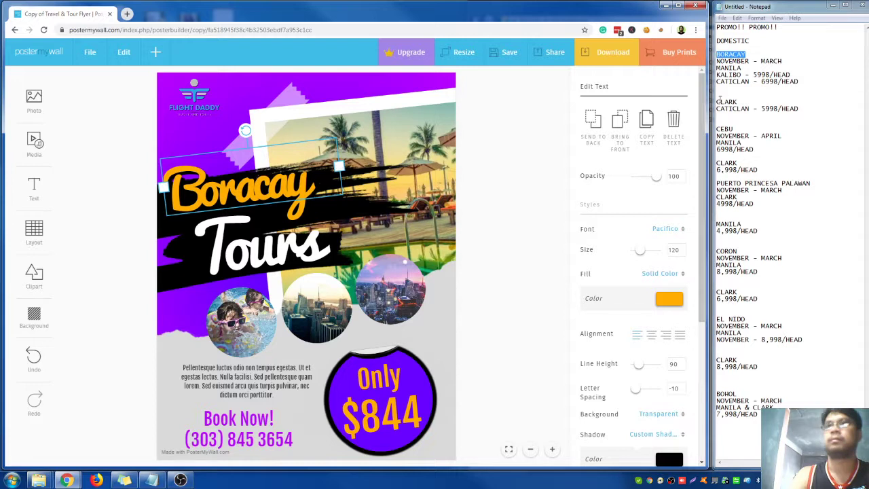
{"action": "left_click", "coordinate": [239, 251]}
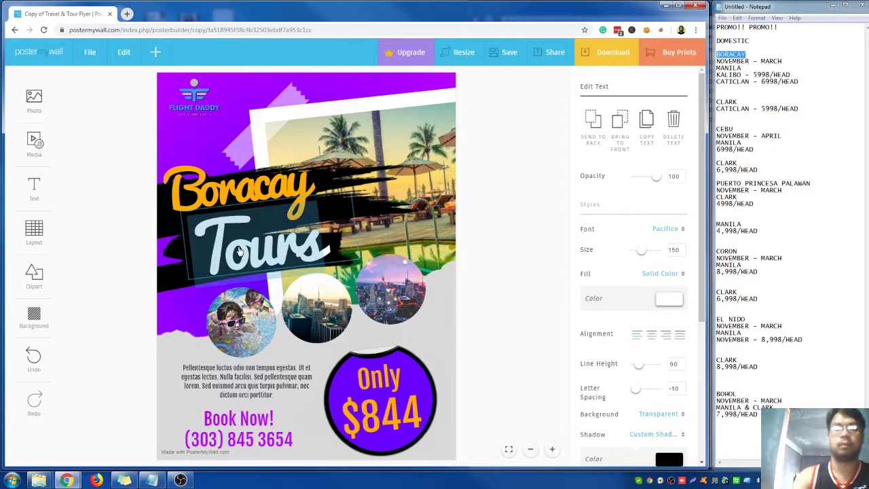
{"action": "type", "text": "Promo"}
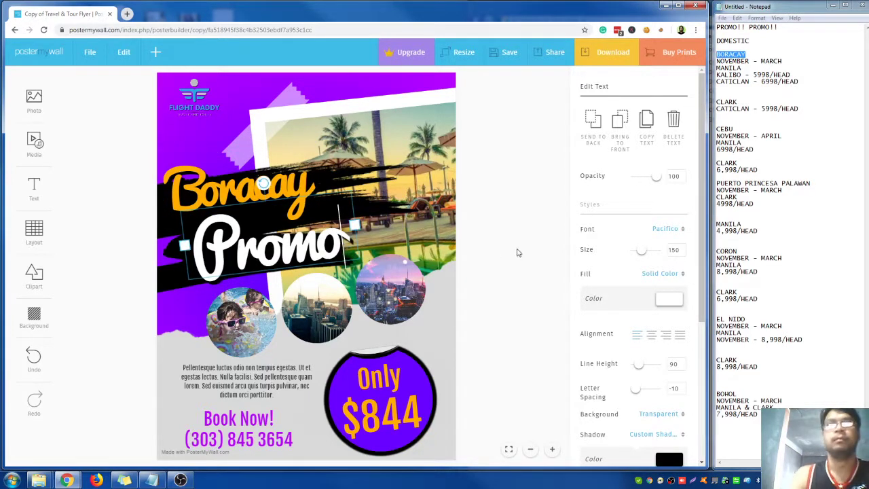
{"action": "left_click", "coordinate": [518, 252]}
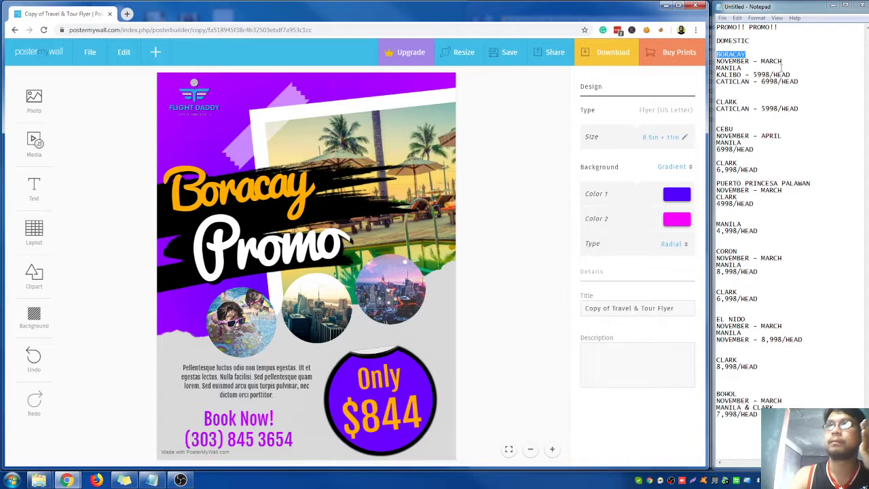
Replace the dollar price in the round badge with "P5,998", following the Kalibo fare in the promo notes.
{"action": "left_click", "coordinate": [781, 68]}
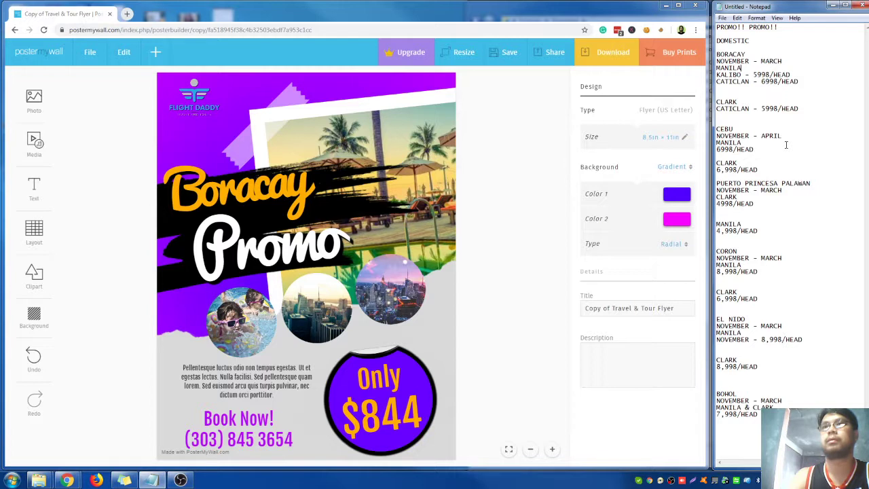
{"action": "left_click", "coordinate": [382, 416]}
{"action": "key", "text": "BackSpace"}
{"action": "key", "text": "BackSpace"}
{"action": "type", "text": "P"}
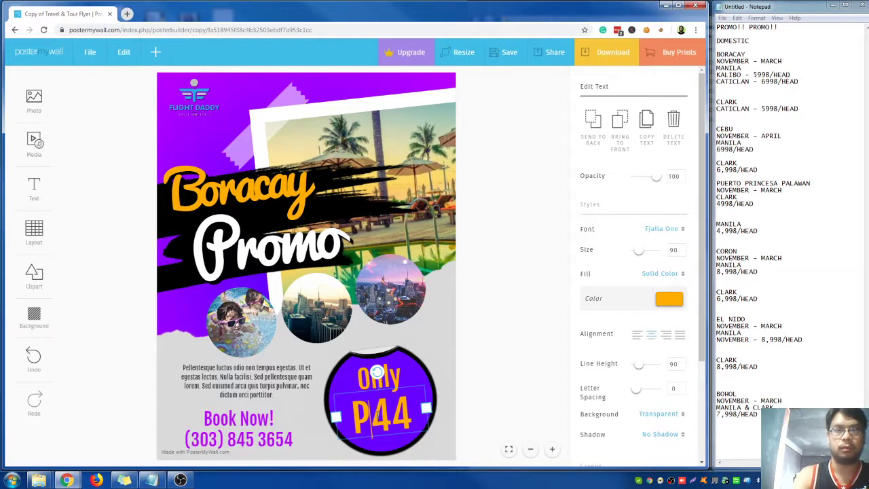
{"action": "type", "text": "5,"}
{"action": "key", "text": "Delete"}
{"action": "key", "text": "Delete"}
{"action": "type", "text": "998"}
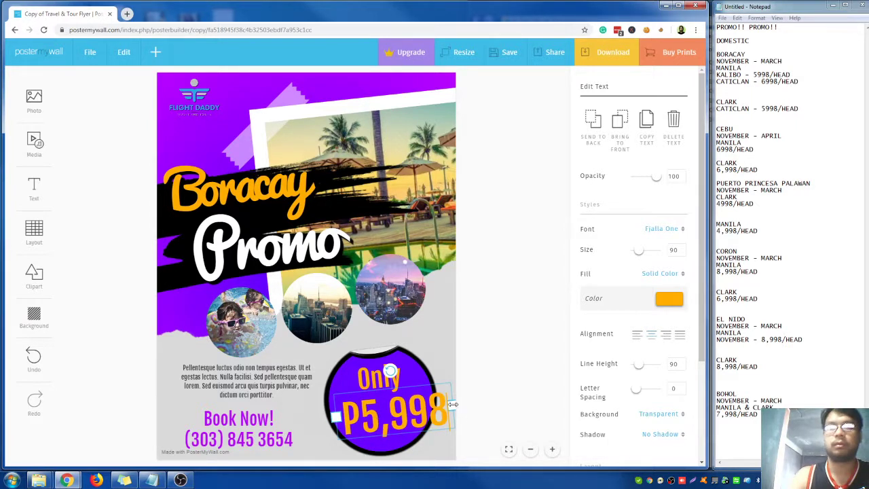
Shift the "P5,998" text slightly left so it sits centred on the purple badge.
{"action": "left_click", "coordinate": [415, 348]}
{"action": "left_click", "coordinate": [402, 407]}
{"action": "left_click_drag", "start_coordinate": [402, 407], "coordinate": [389, 405]}
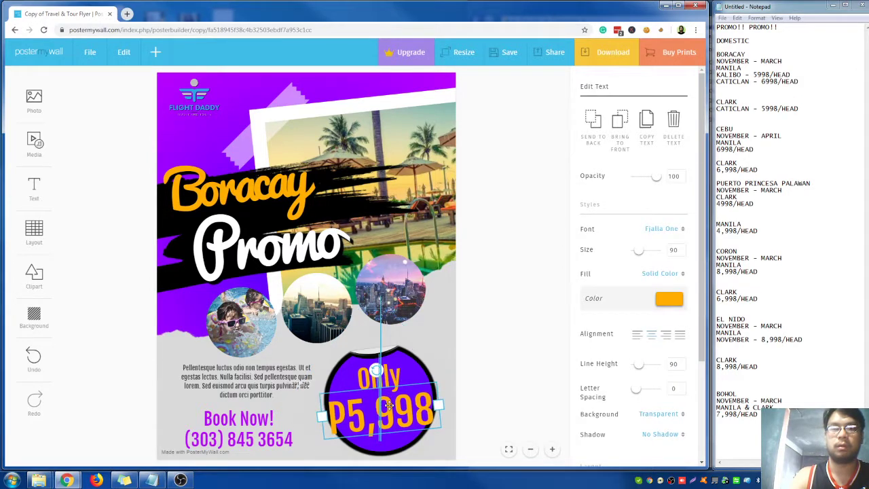
{"action": "left_click", "coordinate": [506, 362]}
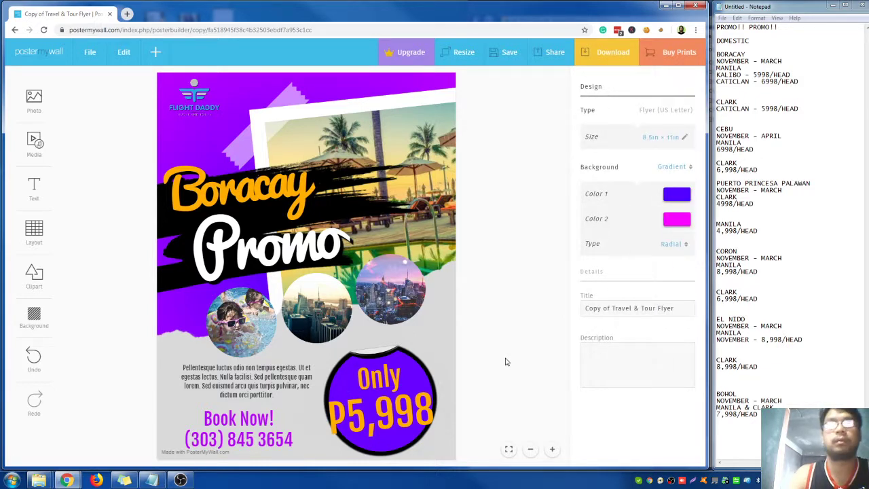
{"action": "left_click", "coordinate": [404, 358]}
{"action": "left_click", "coordinate": [379, 417], "text": "shift"}
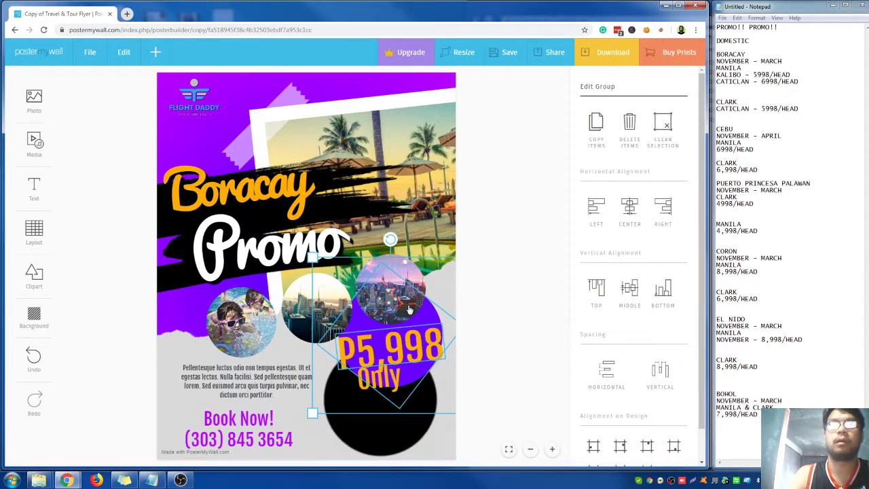
{"action": "left_click_drag", "start_coordinate": [371, 383], "coordinate": [316, 117]}
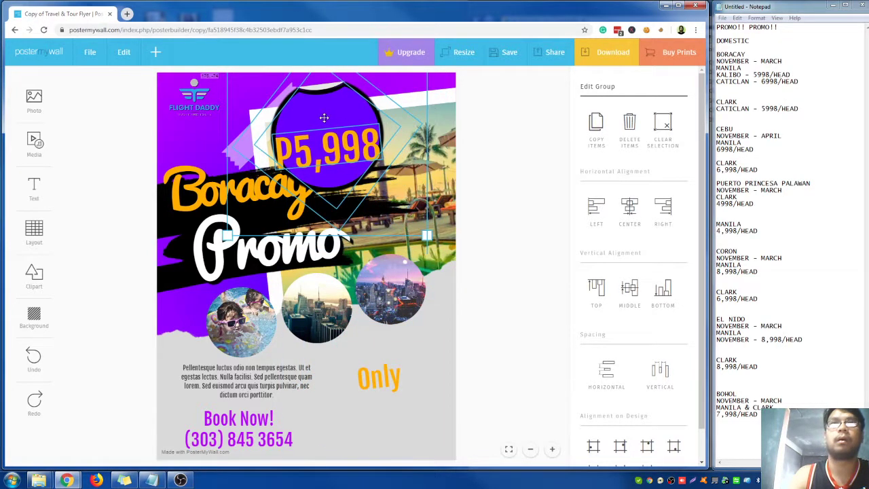
{"action": "left_click_drag", "start_coordinate": [425, 235], "coordinate": [391, 199]}
{"action": "left_click", "coordinate": [497, 351]}
{"action": "key", "text": "ctrl+z"}
{"action": "key", "text": "ctrl+z"}
{"action": "key", "text": "ctrl+z"}
Move the whole price badge, including its "Only" and "P5,998" texts, up over the rightmost circular photo beside "Promo".
{"action": "left_click", "coordinate": [389, 395]}
{"action": "left_click", "coordinate": [389, 395], "text": "shift"}
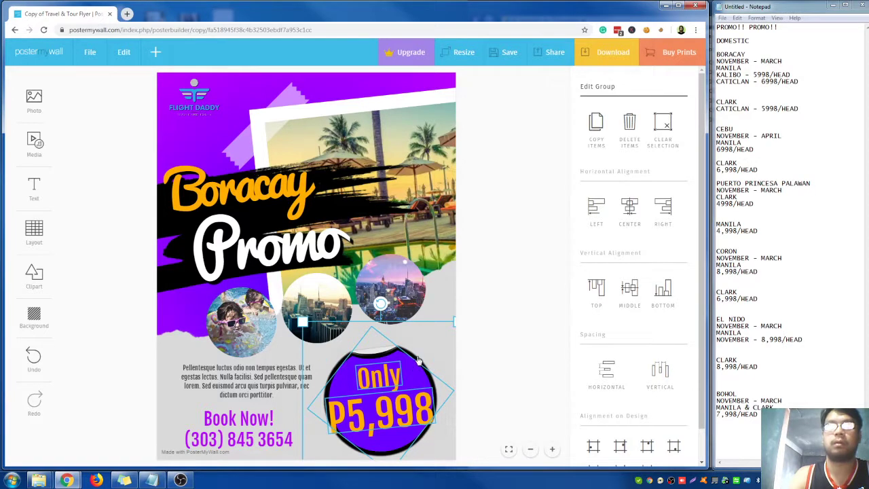
{"action": "left_click", "coordinate": [419, 360], "text": "shift"}
{"action": "left_click_drag", "start_coordinate": [361, 349], "coordinate": [419, 273]}
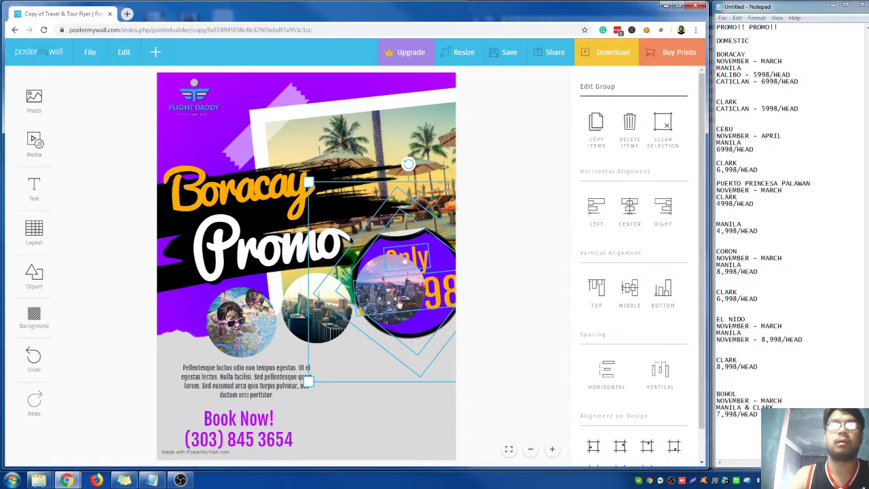
{"action": "left_click", "coordinate": [480, 349]}
Delete the circular skyline photo overlapping the price badge and shift the two remaining circular photos to the left.
{"action": "left_click", "coordinate": [397, 306]}
{"action": "key", "text": "Delete"}
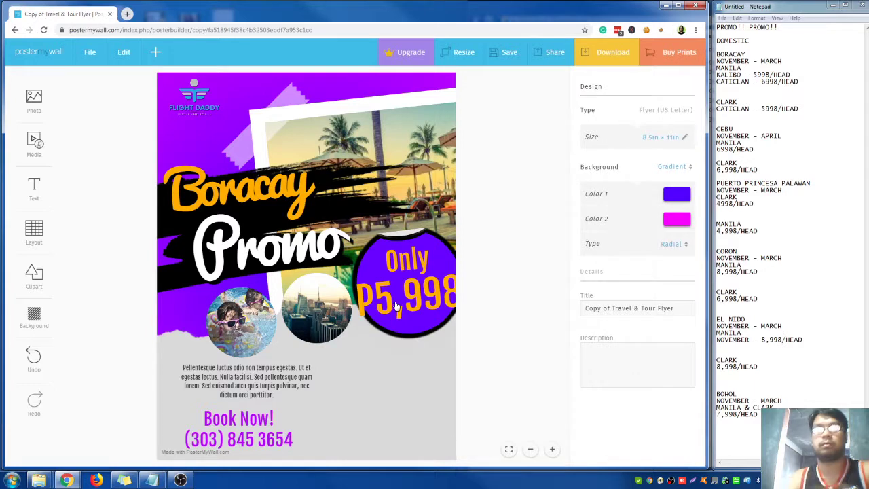
{"action": "left_click_drag", "start_coordinate": [245, 322], "coordinate": [224, 323]}
{"action": "left_click_drag", "start_coordinate": [312, 309], "coordinate": [300, 306]}
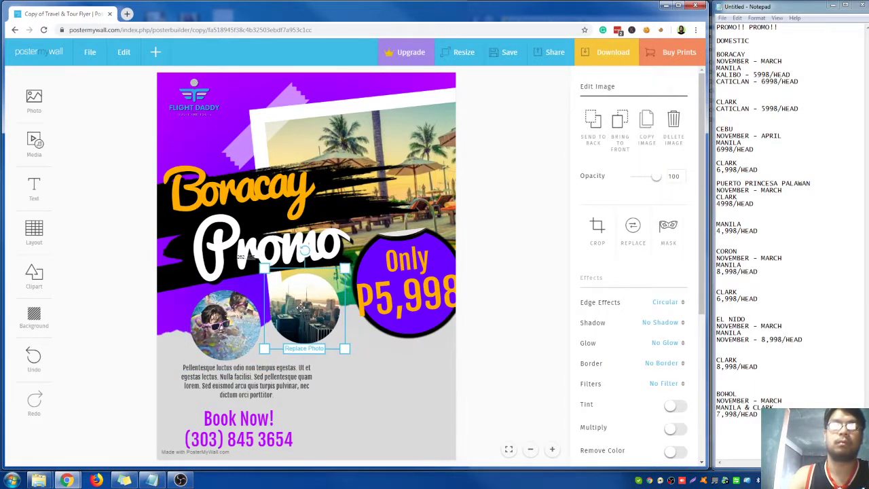
Shift the price badge with both of its texts slightly left so it fits inside the flyer's right edge.
{"action": "left_click", "coordinate": [394, 291]}
{"action": "left_click", "coordinate": [427, 261], "text": "shift"}
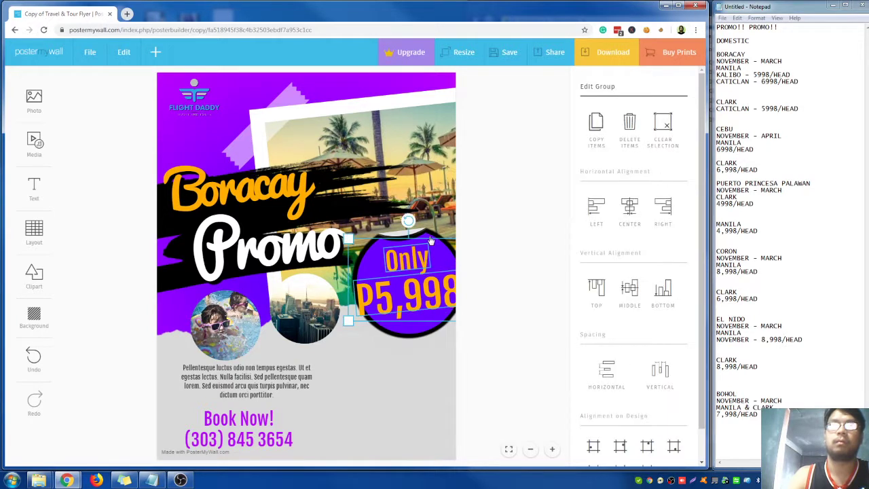
{"action": "left_click", "coordinate": [432, 234], "text": "shift"}
{"action": "left_click_drag", "start_coordinate": [435, 254], "coordinate": [425, 253]}
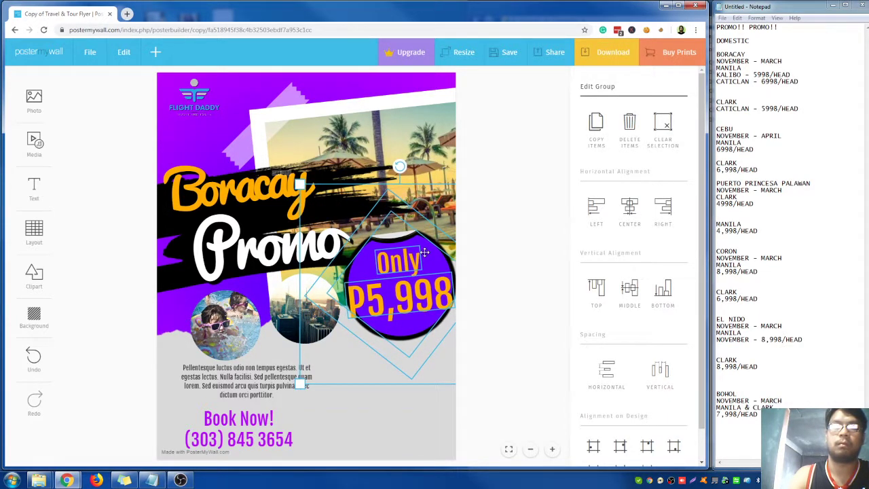
{"action": "left_click", "coordinate": [499, 248]}
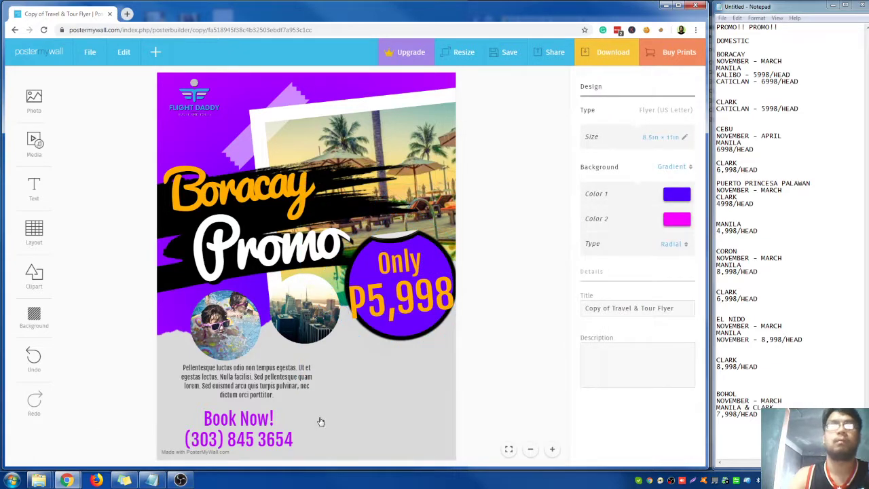
Delete the placeholder paragraph, the "Book Now!" line and the phone number from the flyer's lower area.
{"action": "left_click", "coordinate": [278, 388]}
{"action": "key", "text": "Delete"}
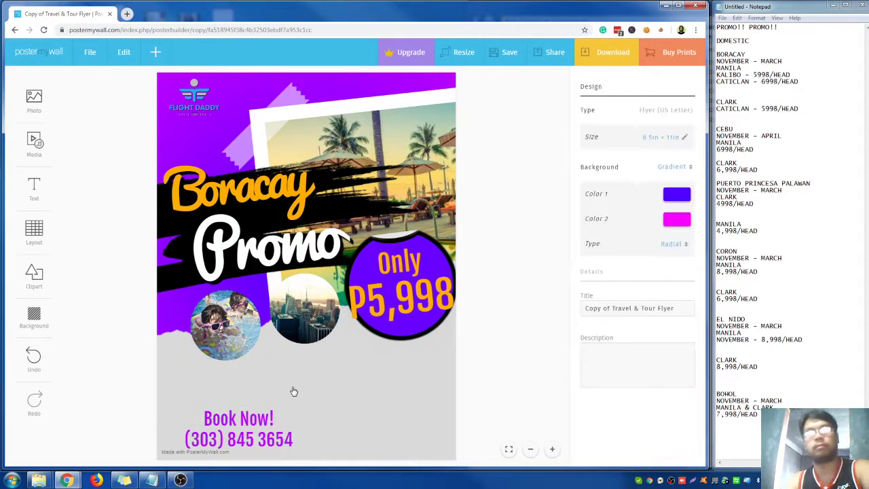
{"action": "left_click", "coordinate": [254, 424]}
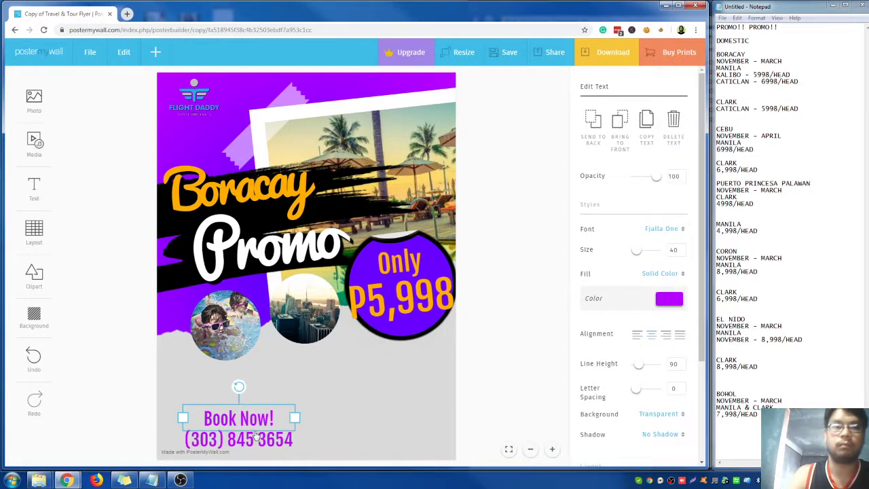
{"action": "key", "text": "Delete"}
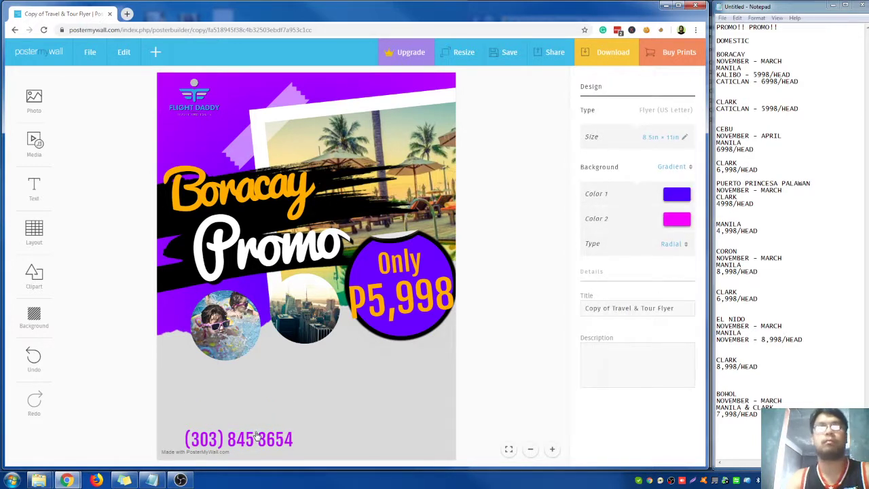
{"action": "left_click", "coordinate": [258, 438]}
{"action": "key", "text": "Delete"}
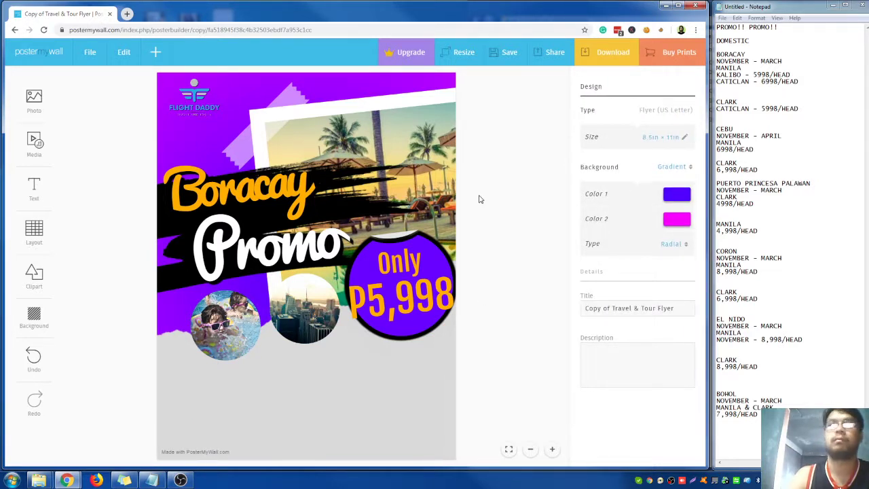
Move the framed beach photo together with its tape strip up and to the left, closer to the logo.
{"action": "left_click", "coordinate": [426, 158]}
{"action": "left_click", "coordinate": [276, 110]}
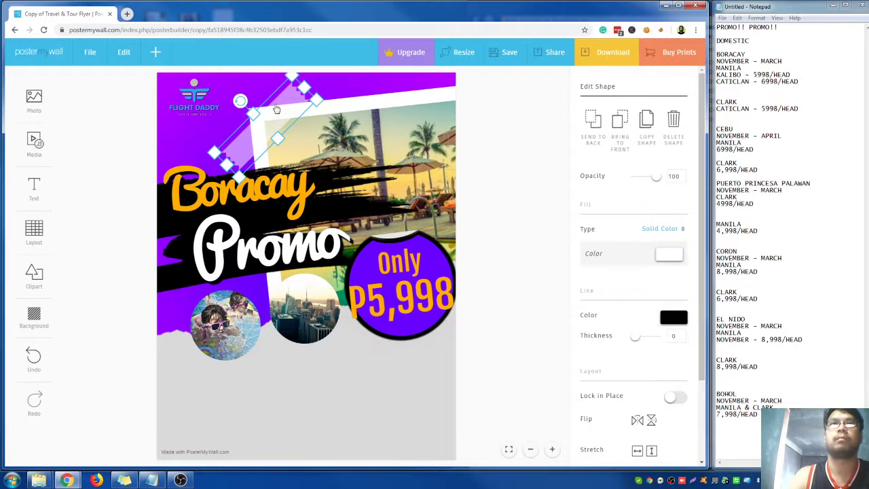
{"action": "left_click", "coordinate": [398, 142]}
{"action": "key", "text": "ctrl+z"}
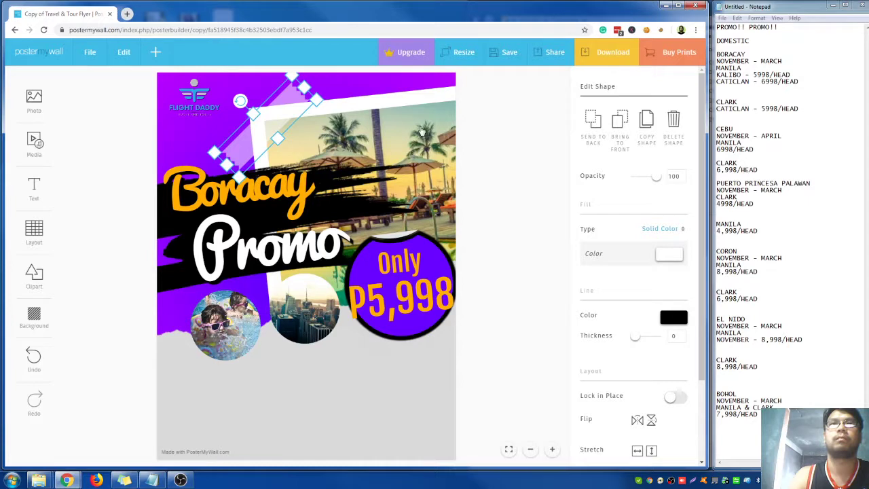
{"action": "left_click", "coordinate": [395, 133]}
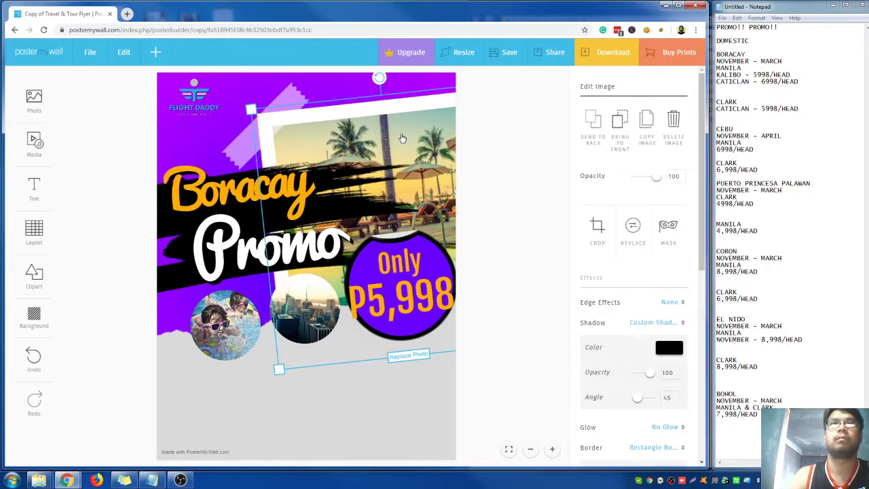
{"action": "left_click", "coordinate": [296, 103], "text": "shift"}
{"action": "left_click_drag", "start_coordinate": [346, 115], "coordinate": [318, 101]}
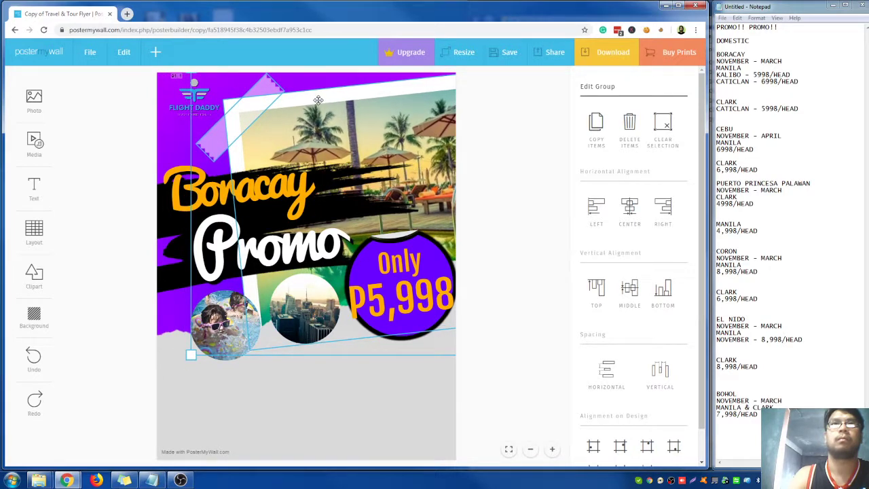
{"action": "left_click", "coordinate": [488, 154]}
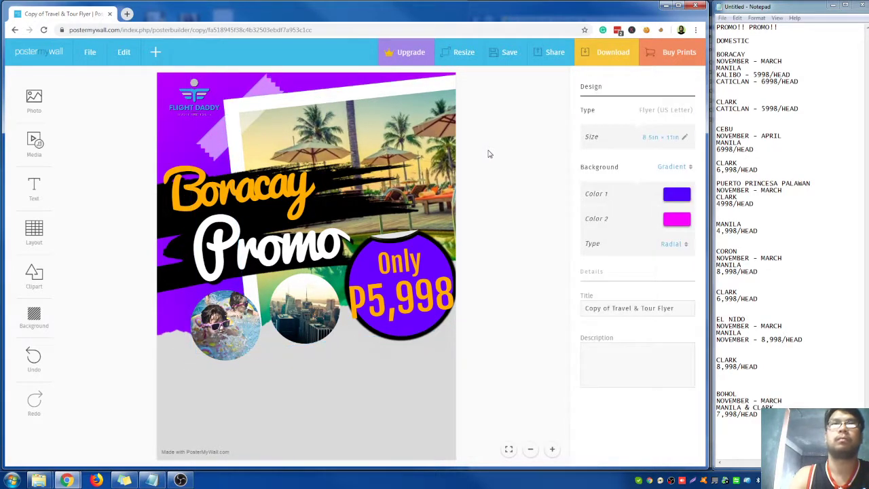
{"action": "left_click", "coordinate": [405, 129]}
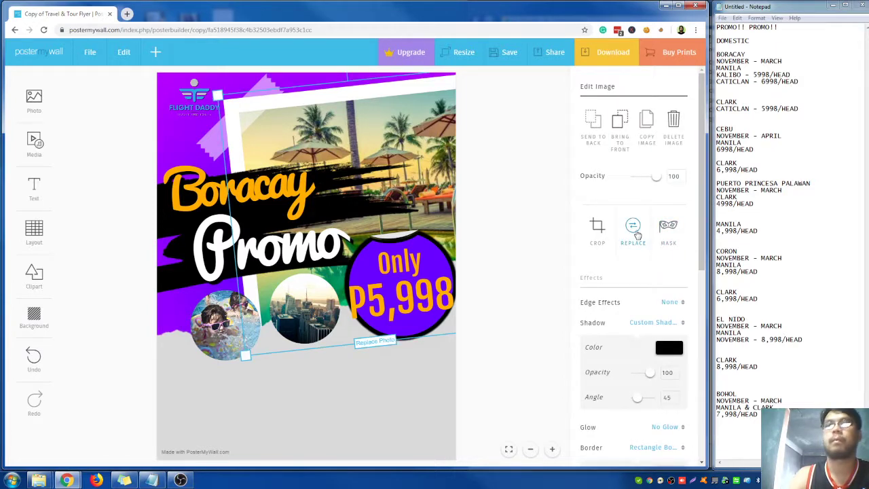
{"action": "left_click", "coordinate": [633, 231]}
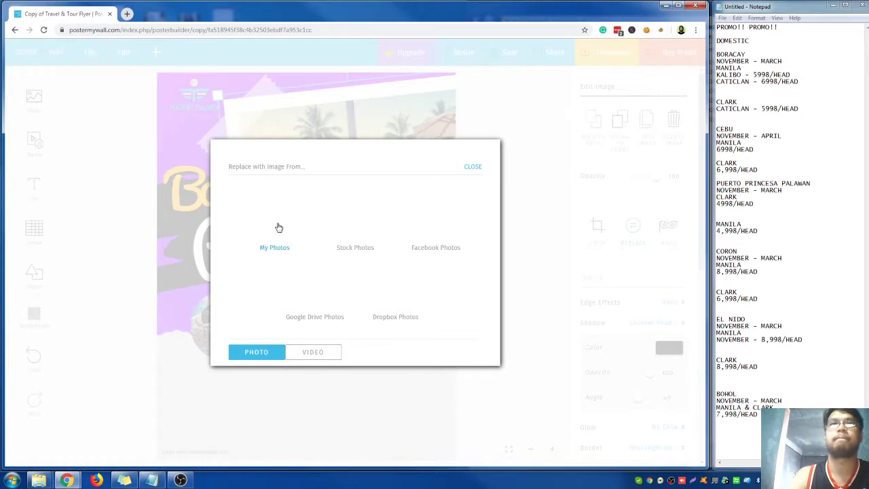
{"action": "left_click", "coordinate": [276, 225]}
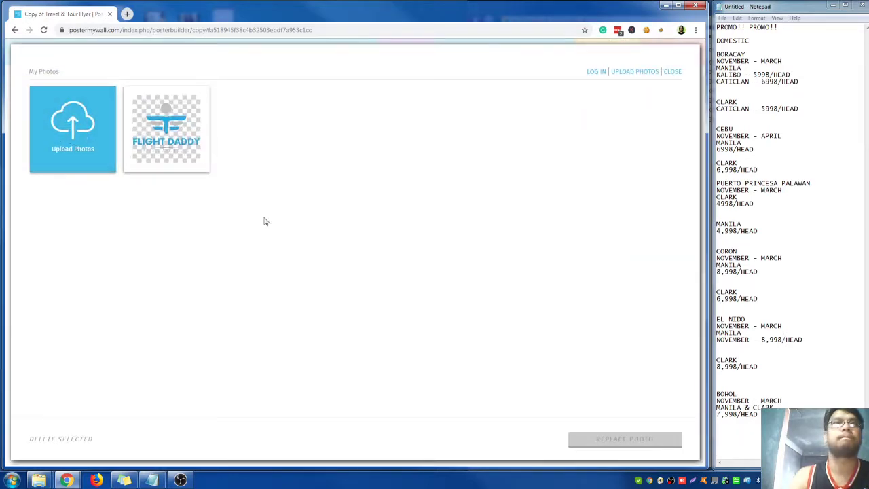
{"action": "left_click", "coordinate": [673, 72]}
Search Google Images for "boracay" in a new browser tab.
{"action": "left_click", "coordinate": [127, 14]}
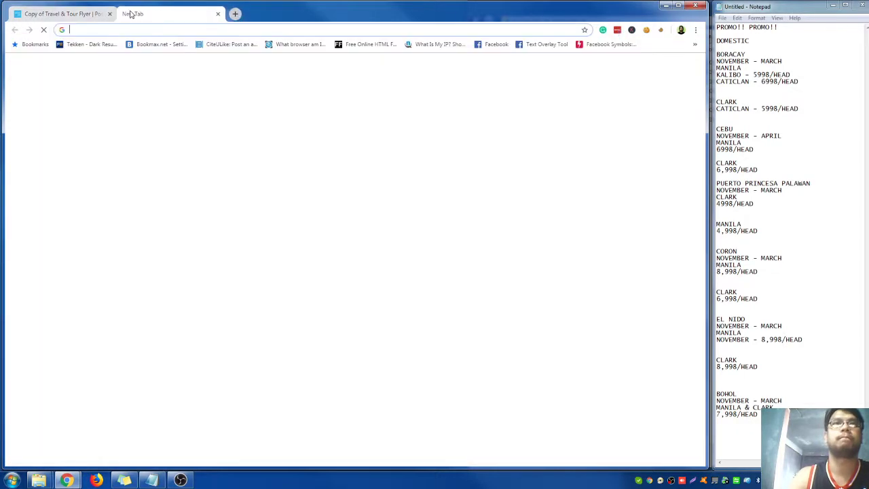
{"action": "type", "text": "boracay"}
{"action": "key", "text": "Return"}
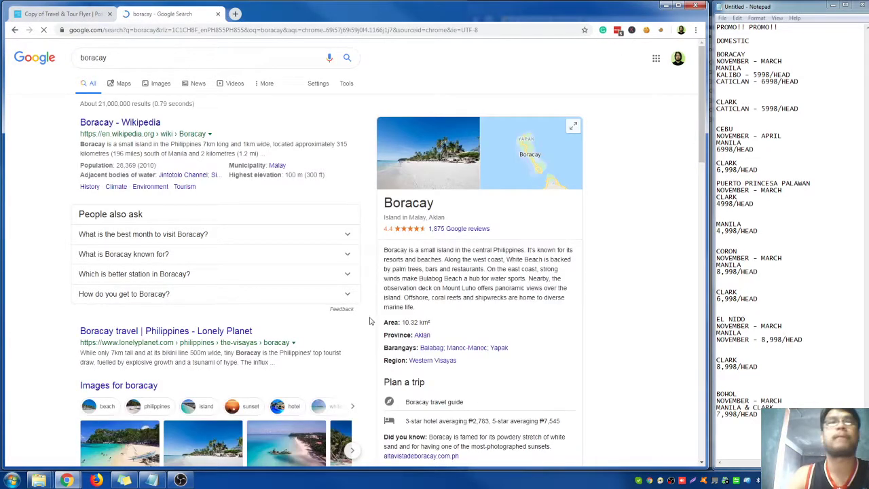
{"action": "left_click", "coordinate": [155, 85]}
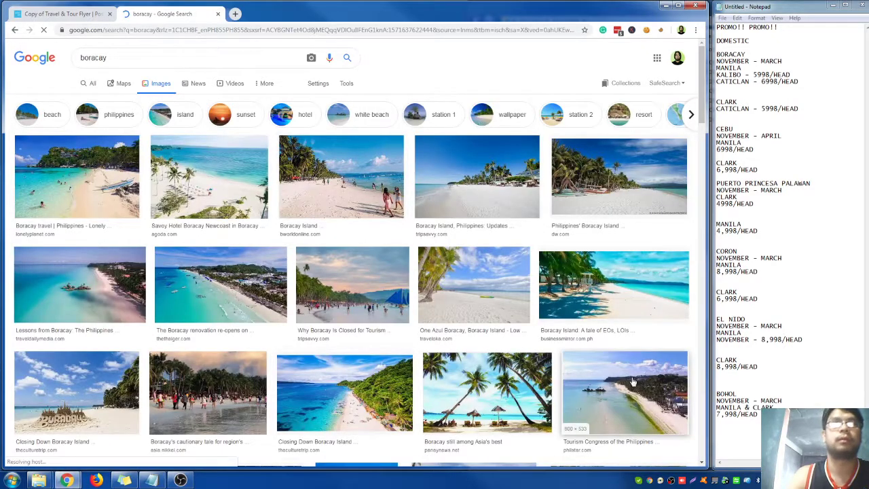
Find the Boracay photo of a white lifeguard tower with a thatched roof and save it as a JPEG in Downloads.
{"action": "scroll", "coordinate": [625, 382], "scroll_direction": "down", "scroll_amount": 2}
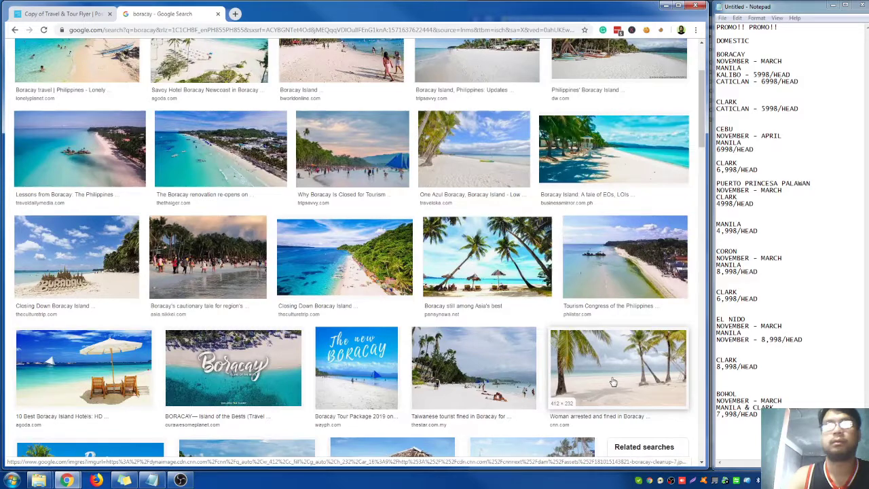
{"action": "scroll", "coordinate": [613, 382], "scroll_direction": "down", "scroll_amount": 2}
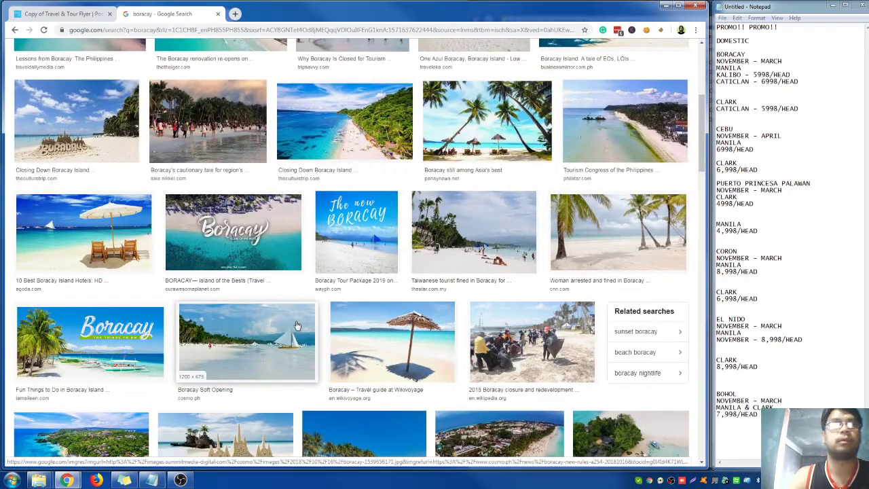
{"action": "scroll", "coordinate": [297, 326], "scroll_direction": "down", "scroll_amount": 2}
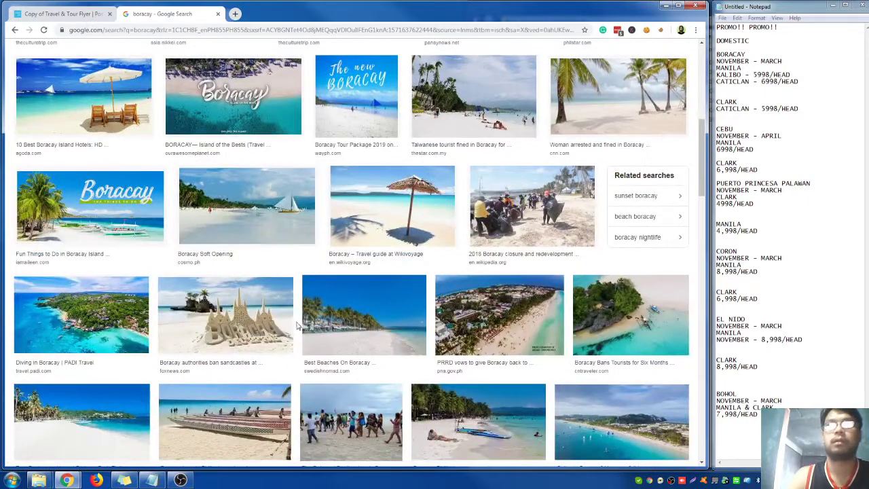
{"action": "left_click", "coordinate": [432, 206]}
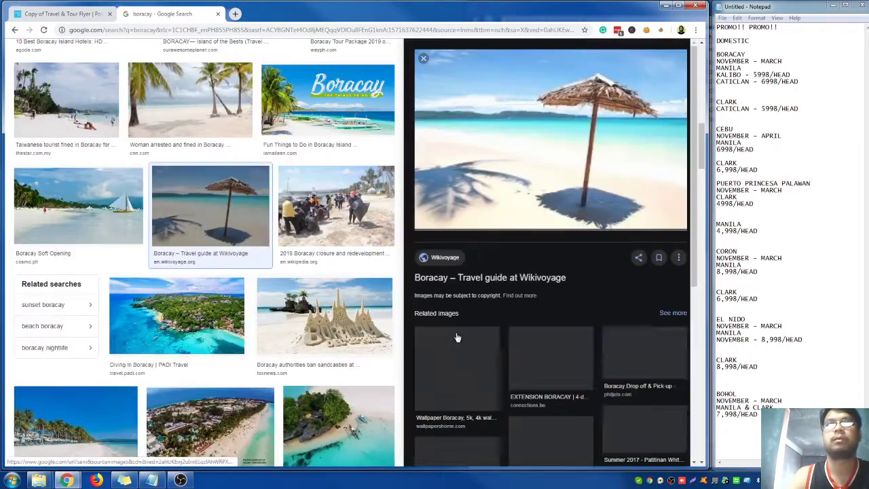
{"action": "left_click", "coordinate": [550, 358]}
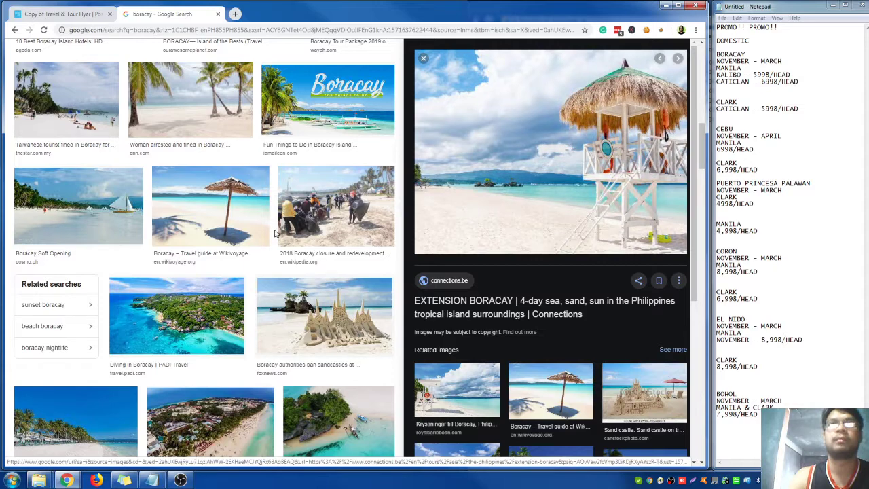
{"action": "right_click", "coordinate": [583, 121]}
{"action": "left_click", "coordinate": [630, 223]}
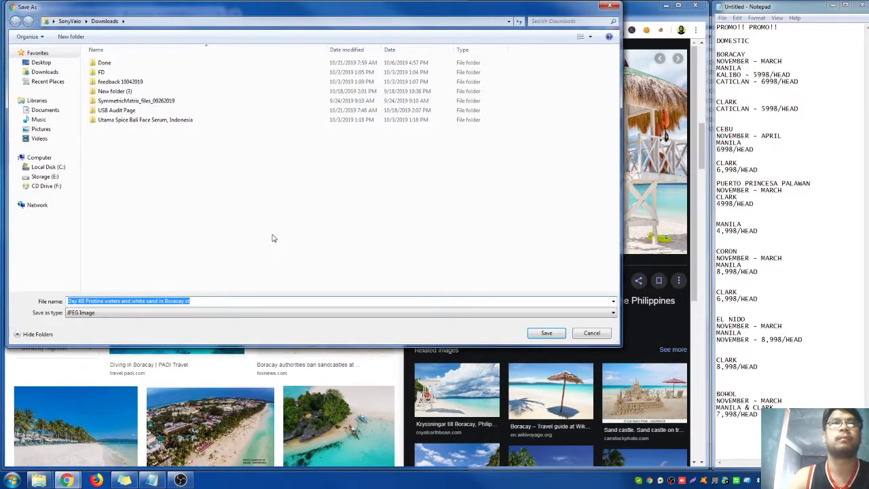
{"action": "left_click", "coordinate": [547, 333]}
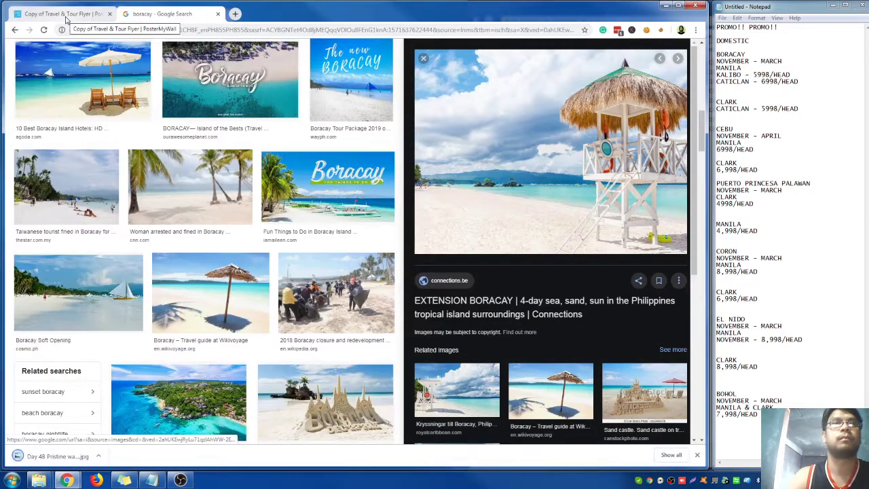
Back in PosterMyWall, upload "Day 4B Pristine waters and white sand in Boracay st" from Downloads as the replacement for the framed beach photo.
{"action": "left_click", "coordinate": [61, 14]}
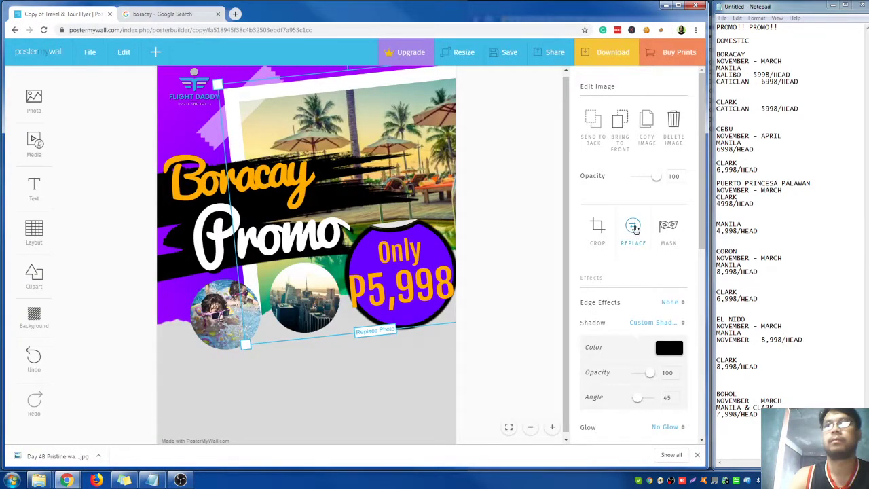
{"action": "left_click", "coordinate": [633, 232]}
{"action": "left_click", "coordinate": [279, 204]}
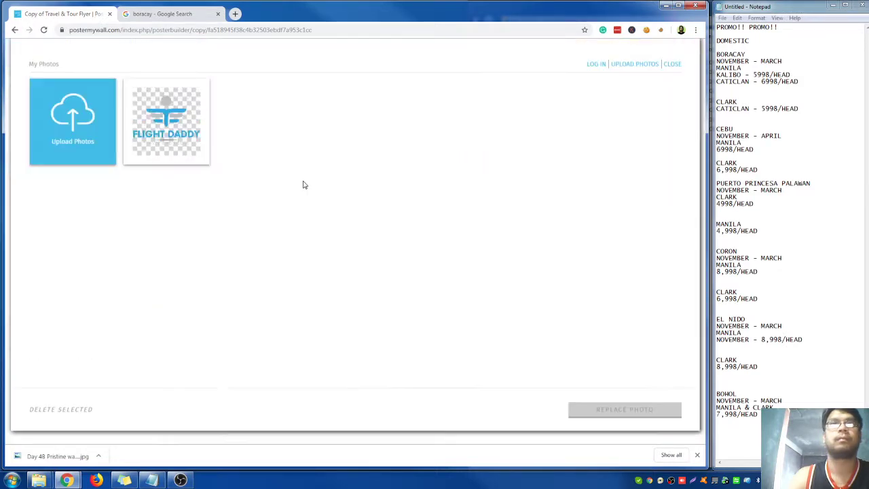
{"action": "left_click", "coordinate": [114, 122]}
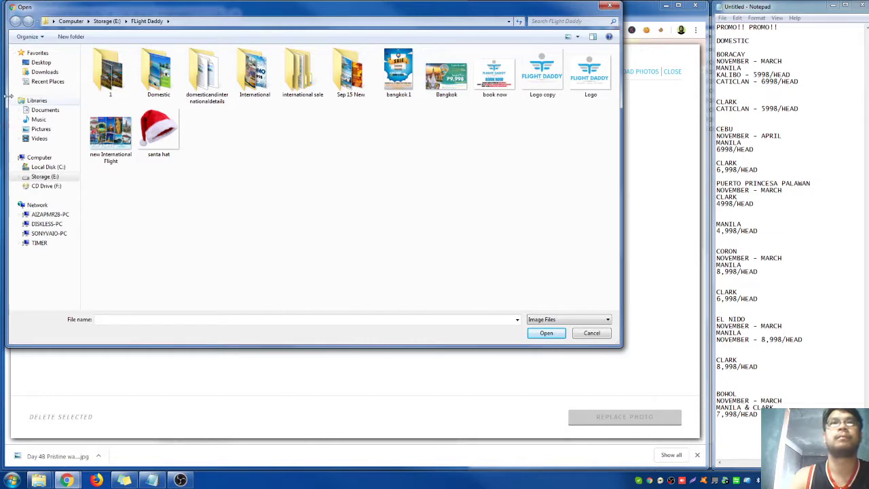
{"action": "left_click", "coordinate": [52, 76]}
{"action": "left_click", "coordinate": [173, 129]}
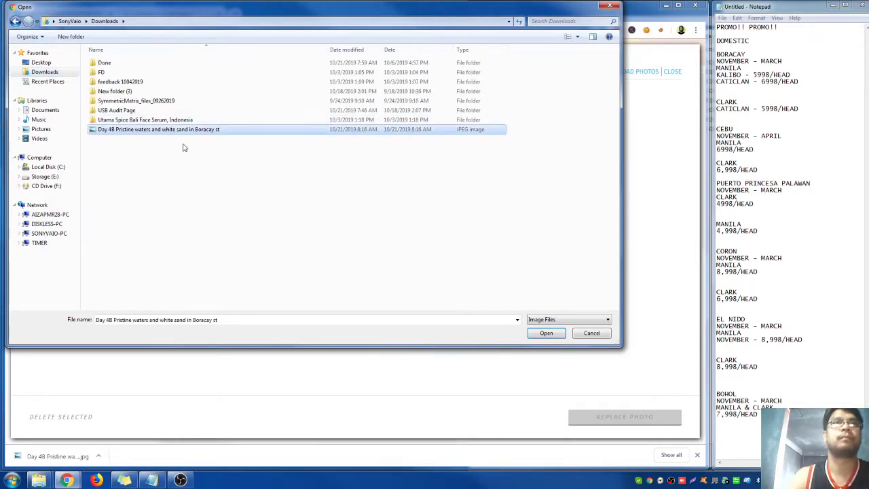
{"action": "left_click", "coordinate": [536, 332]}
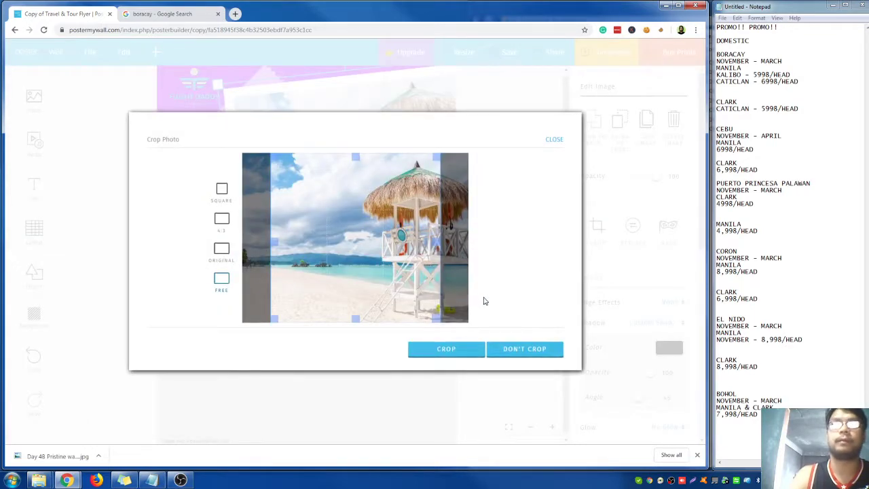
Shift the crop area slightly right over the lifeguard tower and crop the replacement photo.
{"action": "left_click_drag", "start_coordinate": [392, 286], "coordinate": [406, 286]}
{"action": "left_click", "coordinate": [454, 352]}
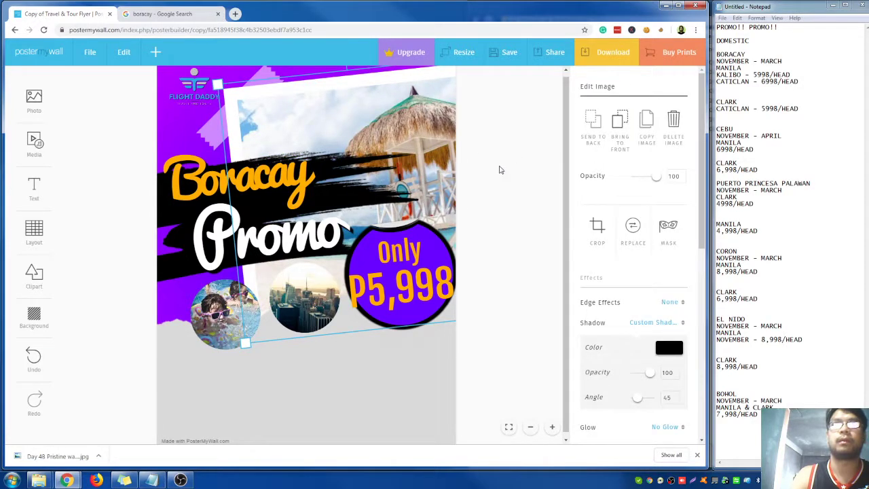
{"action": "left_click", "coordinate": [514, 254]}
Find the tripsavvy.com photo of the rocky islet with paddle boards in the Google Images results and save it to Downloads.
{"action": "left_click", "coordinate": [224, 312]}
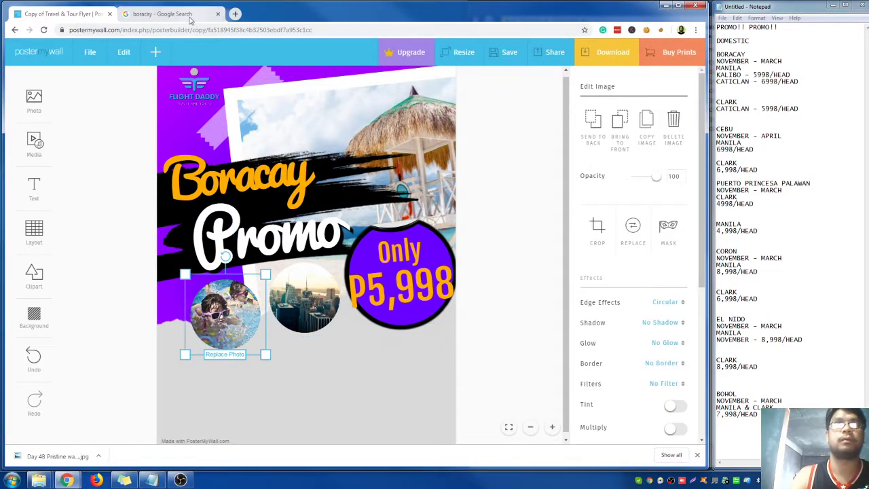
{"action": "left_click", "coordinate": [162, 13]}
{"action": "scroll", "coordinate": [326, 327], "scroll_direction": "down", "scroll_amount": 3}
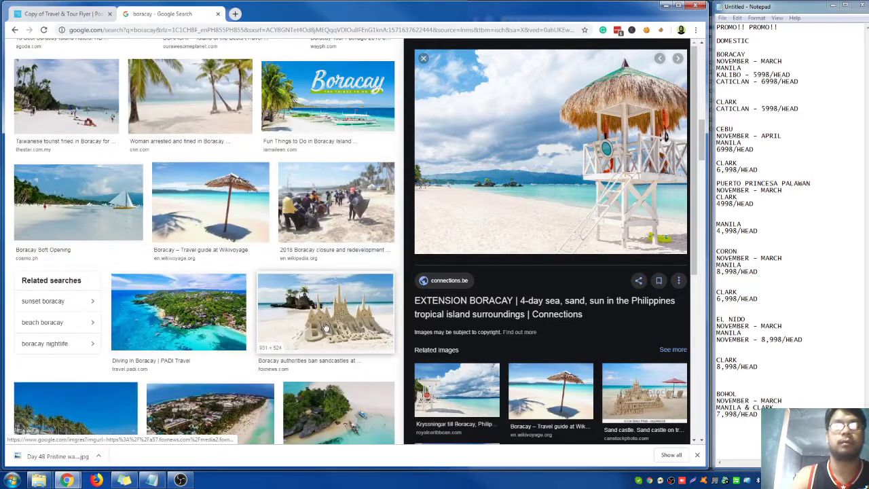
{"action": "scroll", "coordinate": [325, 328], "scroll_direction": "down", "scroll_amount": 4}
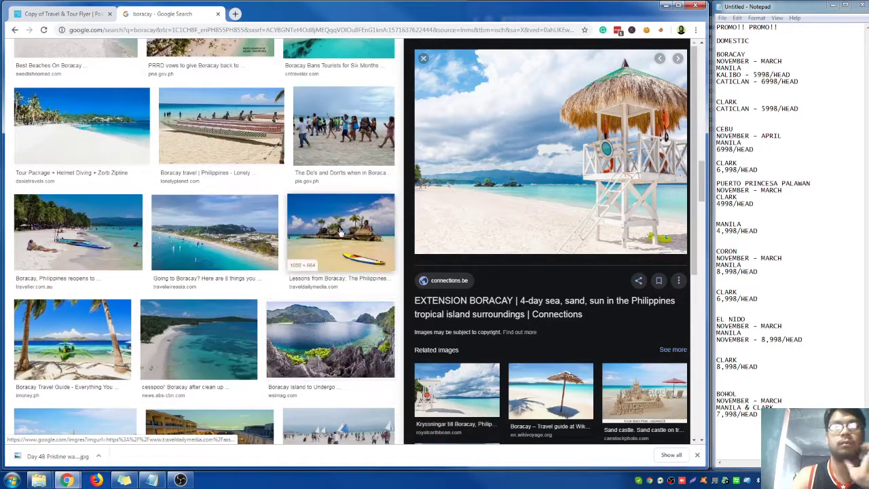
{"action": "left_click", "coordinate": [341, 232]}
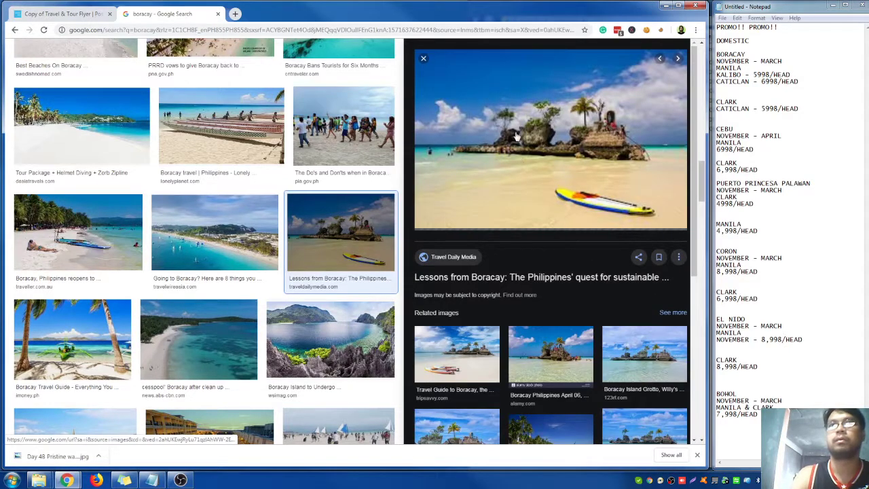
{"action": "left_click", "coordinate": [549, 368]}
{"action": "key", "text": "alt+Left"}
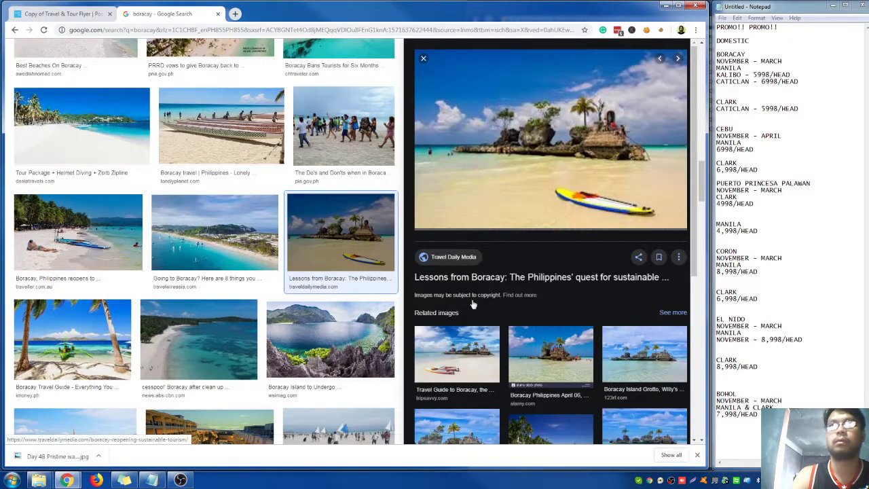
{"action": "left_click", "coordinate": [465, 361]}
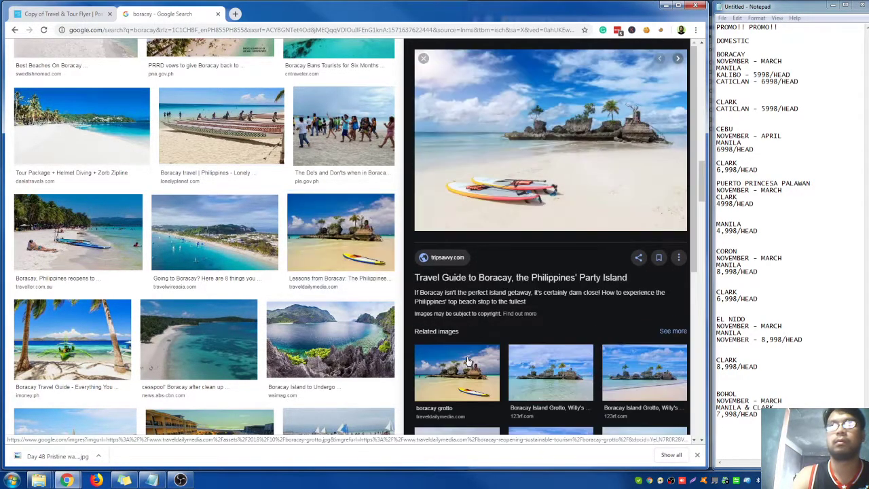
{"action": "right_click", "coordinate": [507, 129]}
{"action": "left_click", "coordinate": [559, 221]}
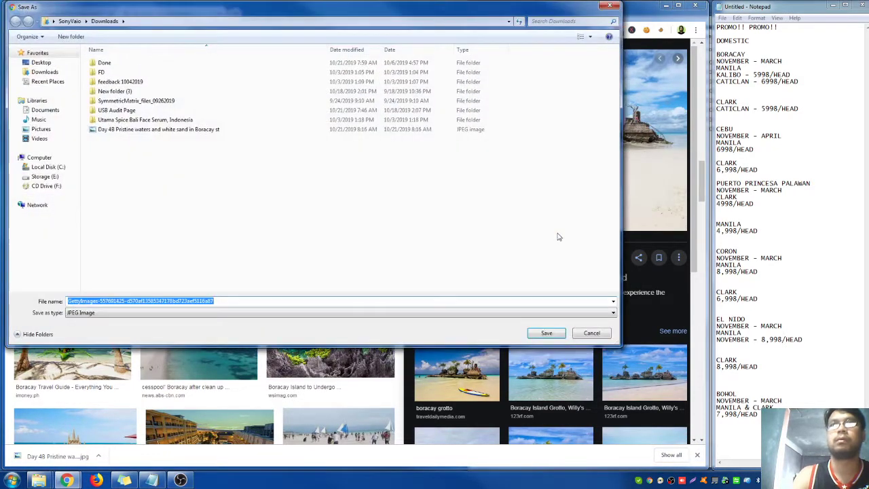
{"action": "left_click", "coordinate": [551, 332]}
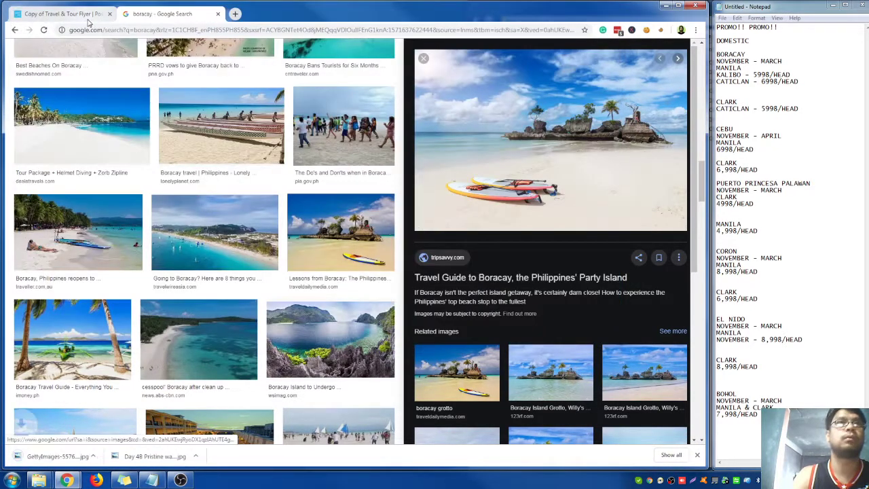
Replace the flyer's left circular swimming photo with the downloaded GettyImages islet photo, cropping it with the crop area shifted slightly right.
{"action": "left_click", "coordinate": [76, 15]}
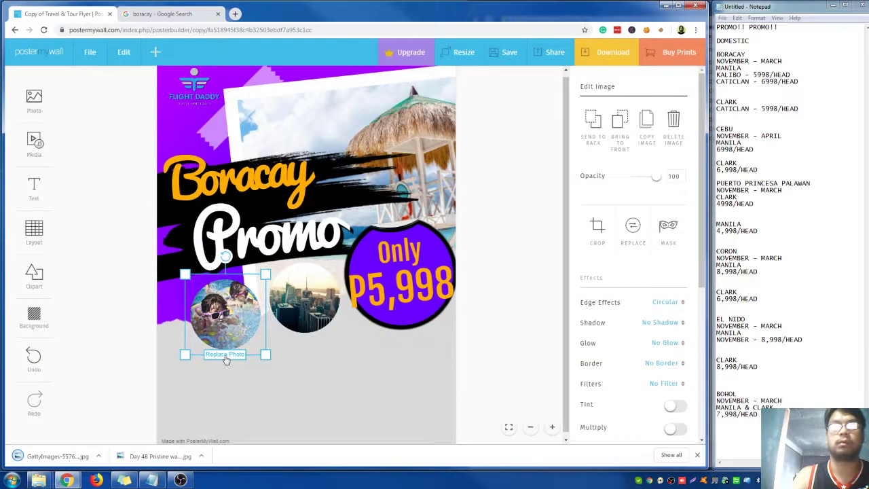
{"action": "left_click", "coordinate": [226, 358]}
{"action": "left_click", "coordinate": [284, 201]}
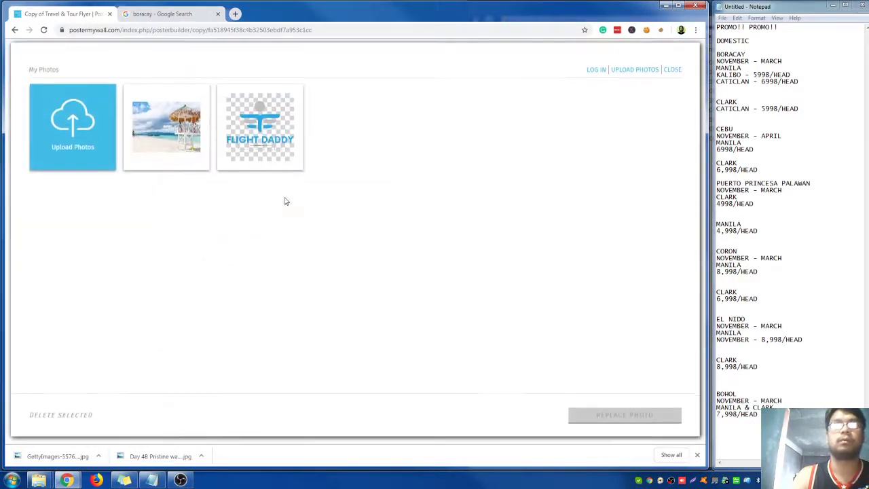
{"action": "left_click", "coordinate": [104, 123]}
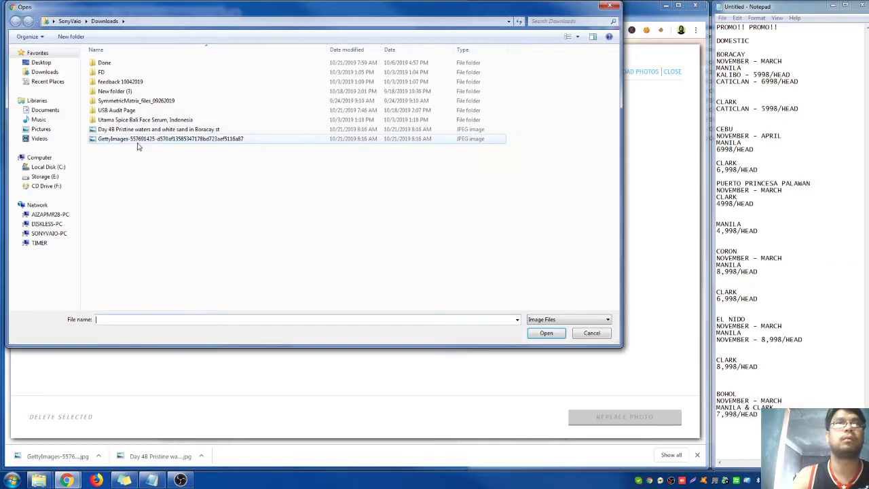
{"action": "left_click", "coordinate": [138, 140]}
{"action": "left_click", "coordinate": [547, 333]}
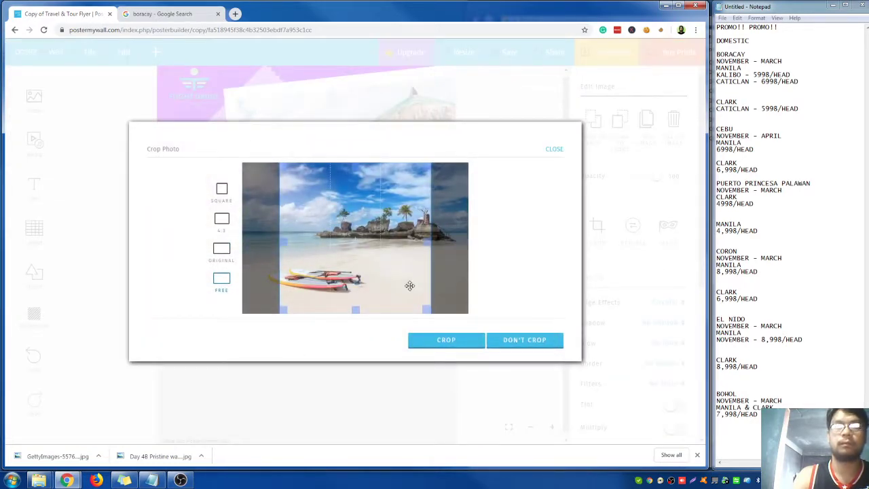
{"action": "left_click_drag", "start_coordinate": [407, 286], "coordinate": [423, 285]}
{"action": "left_click", "coordinate": [462, 347]}
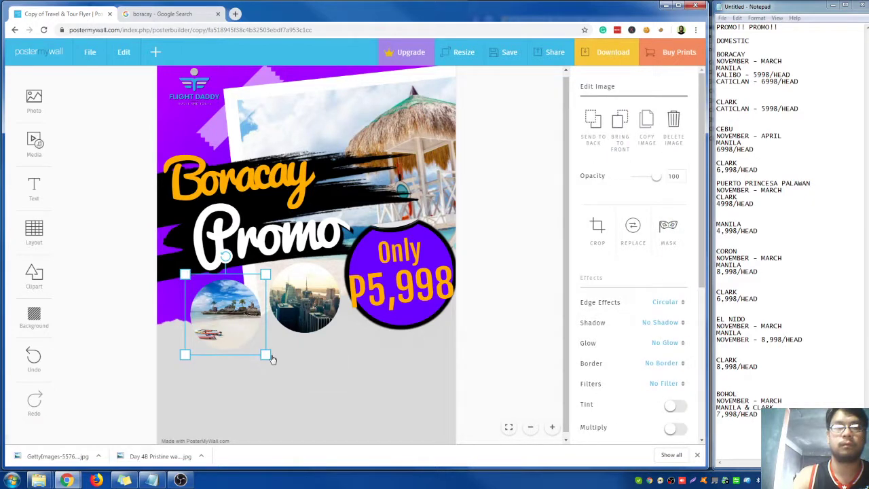
Enlarge the circular islet photo and move it left toward the flyer's edge, clear of the circular skyline photo.
{"action": "left_click_drag", "start_coordinate": [266, 353], "coordinate": [288, 375]}
{"action": "left_click_drag", "start_coordinate": [233, 315], "coordinate": [211, 314]}
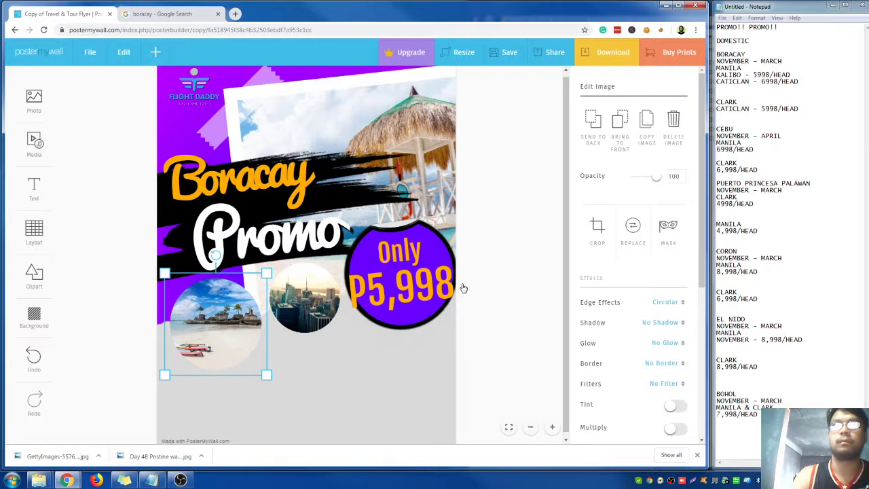
Try a rounded and a rectangle border on the circular islet photo, and set it back to No Border.
{"action": "scroll", "coordinate": [636, 287], "scroll_direction": "down", "scroll_amount": 2}
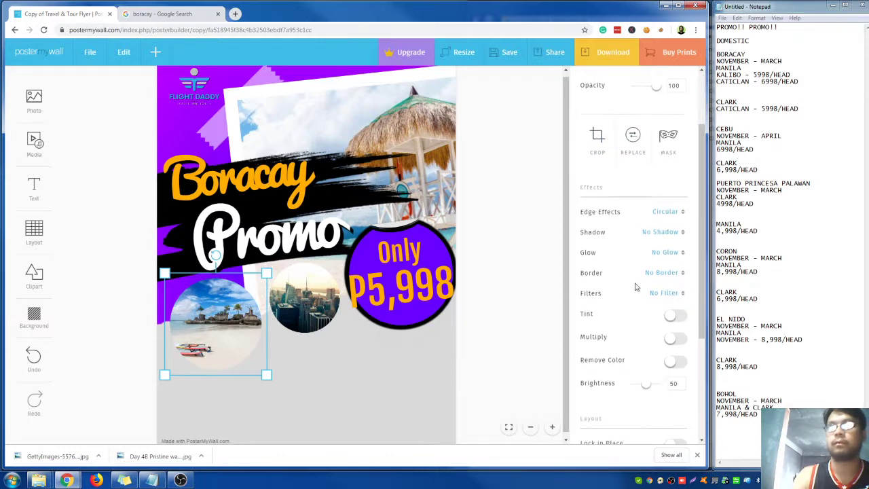
{"action": "left_click", "coordinate": [681, 274]}
{"action": "left_click", "coordinate": [629, 338]}
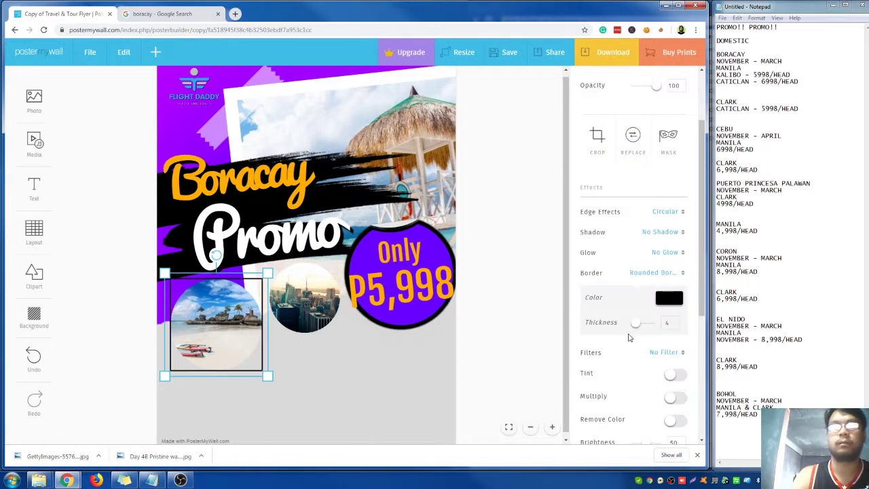
{"action": "left_click", "coordinate": [669, 273]}
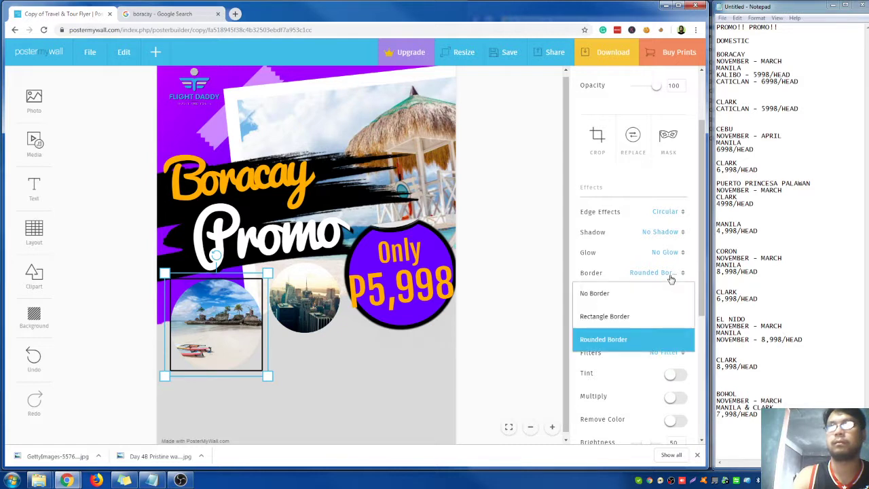
{"action": "left_click", "coordinate": [634, 294]}
{"action": "left_click", "coordinate": [662, 273]}
{"action": "left_click", "coordinate": [652, 312]}
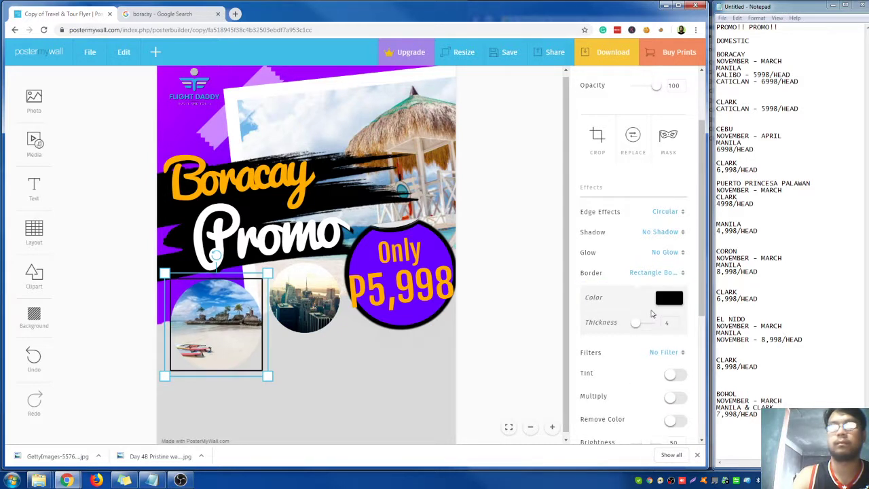
{"action": "left_click", "coordinate": [665, 274]}
{"action": "left_click", "coordinate": [641, 295]}
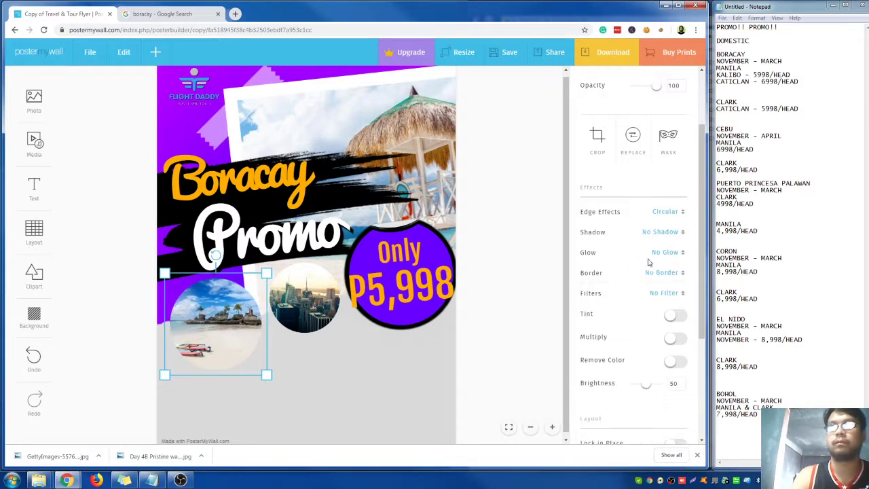
{"action": "left_click", "coordinate": [682, 214]}
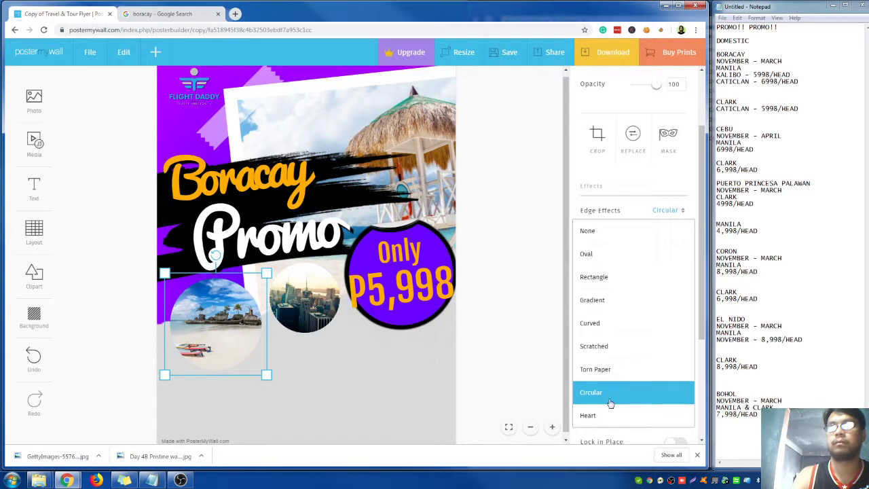
{"action": "scroll", "coordinate": [611, 401], "scroll_direction": "down", "scroll_amount": 1}
{"action": "left_click", "coordinate": [536, 322]}
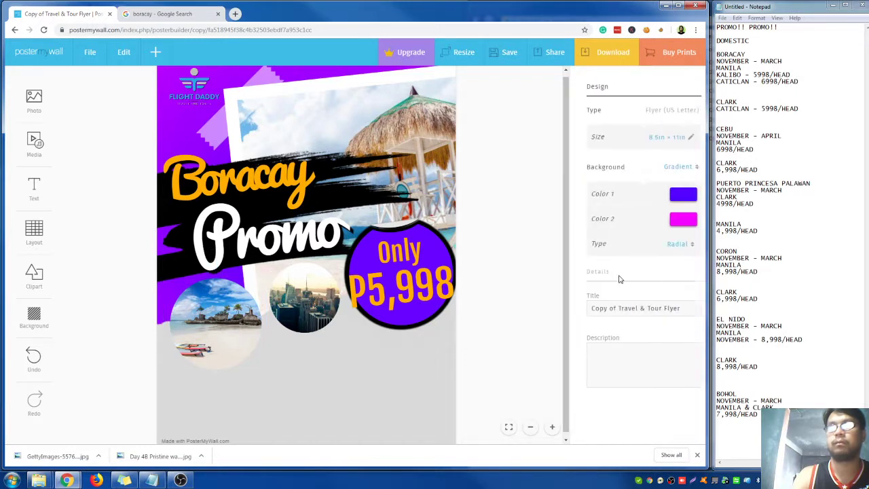
Give the circular islet photo a Strong Glow in orange (ffae00).
{"action": "left_click", "coordinate": [180, 333]}
{"action": "scroll", "coordinate": [662, 304], "scroll_direction": "down", "scroll_amount": 1}
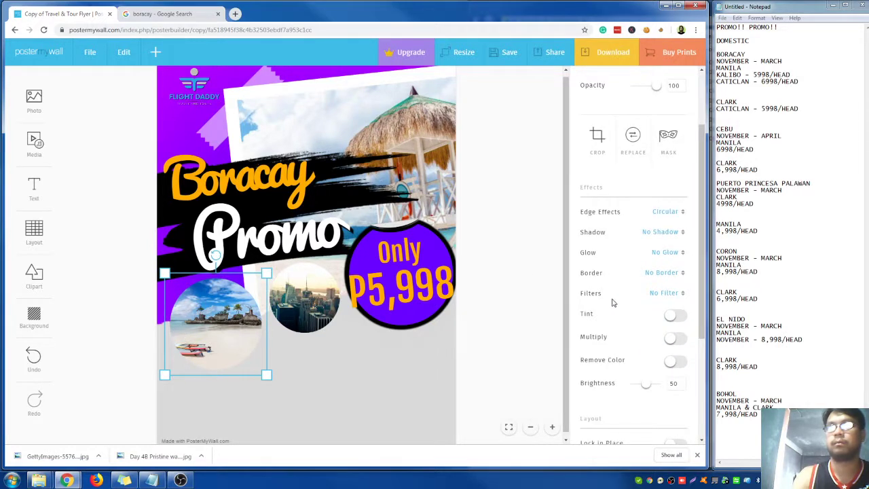
{"action": "scroll", "coordinate": [644, 313], "scroll_direction": "down", "scroll_amount": 1}
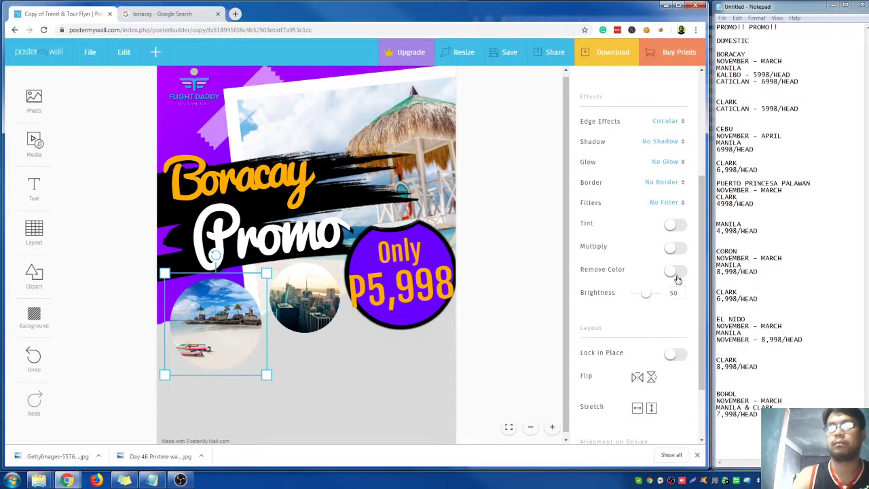
{"action": "left_click", "coordinate": [682, 164]}
{"action": "left_click", "coordinate": [625, 235]}
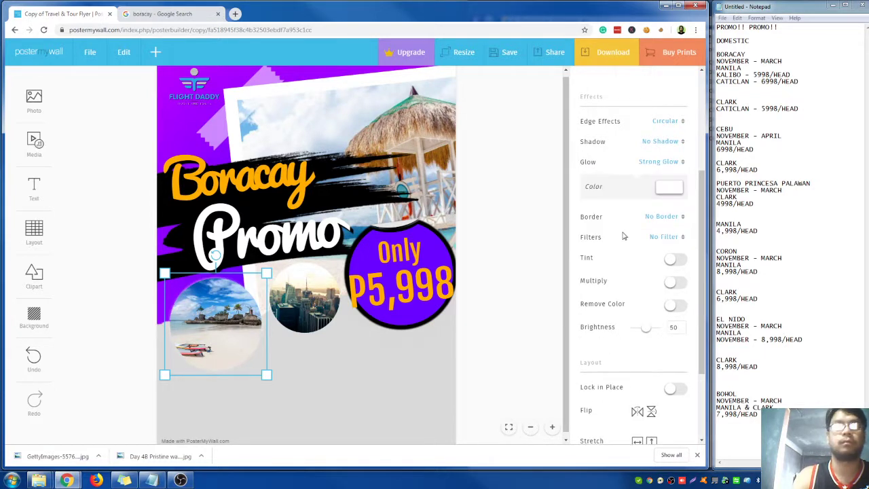
{"action": "left_click", "coordinate": [670, 189]}
{"action": "left_click", "coordinate": [588, 294]}
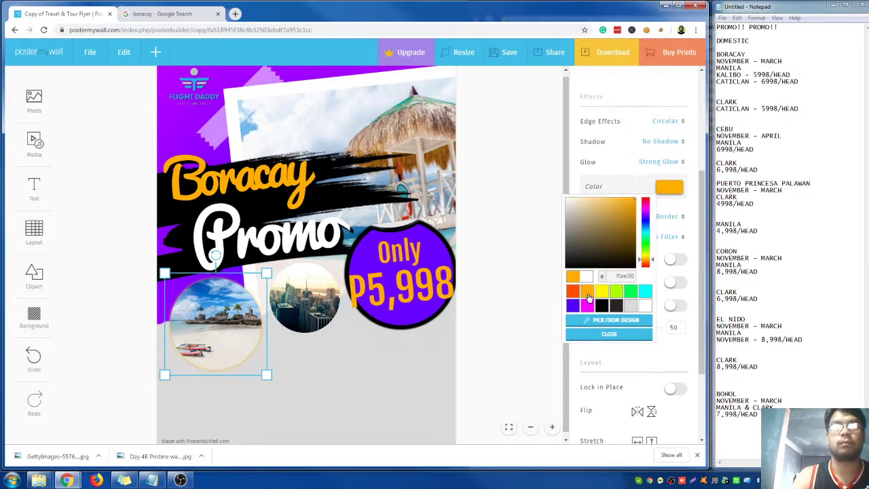
{"action": "left_click", "coordinate": [541, 264]}
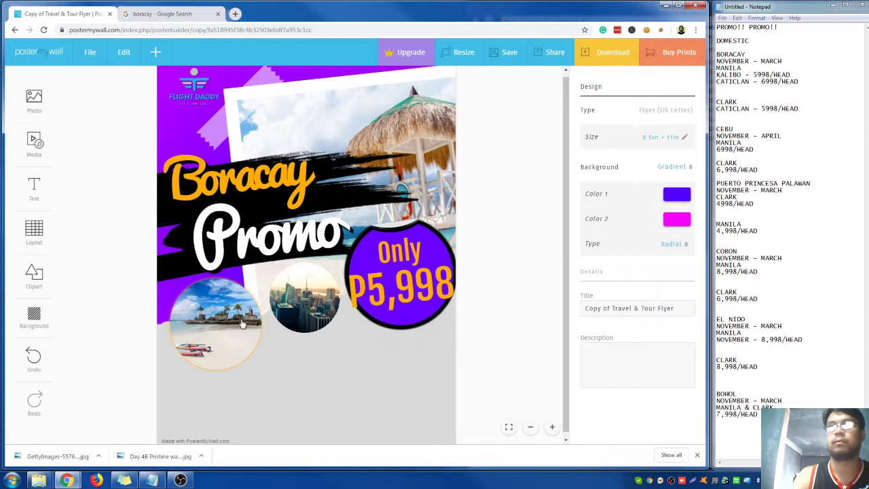
{"action": "scroll", "coordinate": [675, 298], "scroll_direction": "down", "scroll_amount": 5}
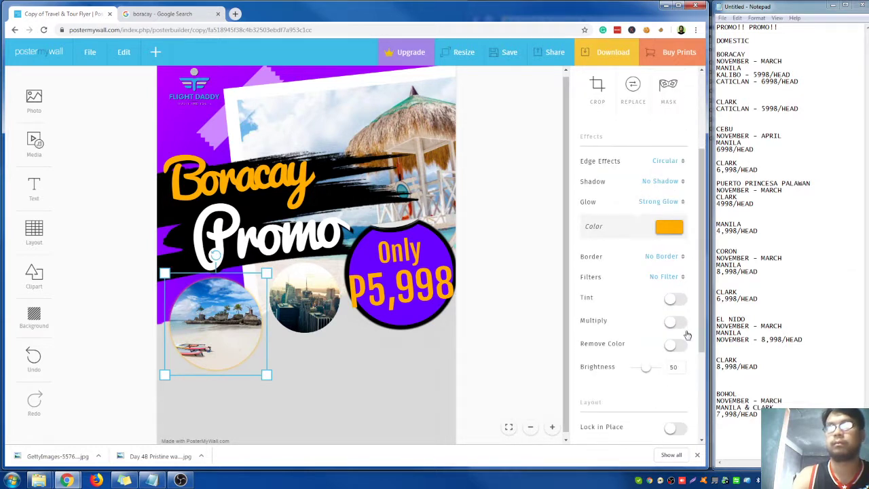
{"action": "scroll", "coordinate": [652, 313], "scroll_direction": "down", "scroll_amount": 3}
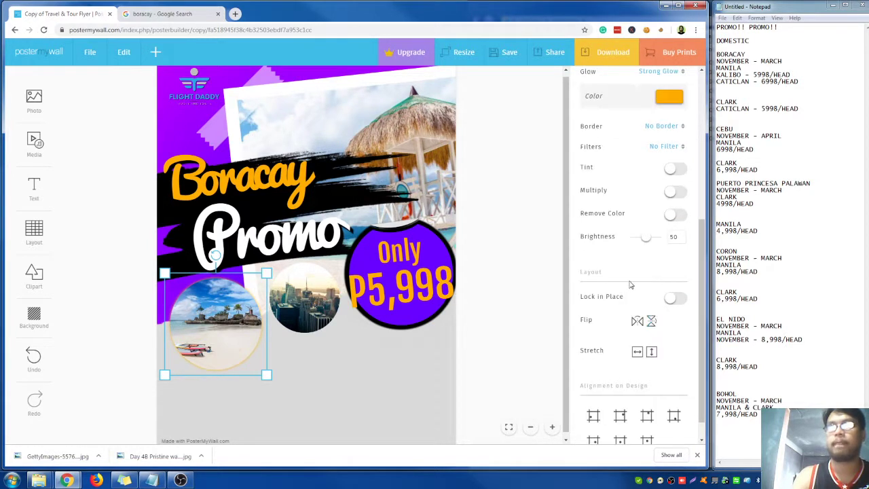
{"action": "scroll", "coordinate": [663, 226], "scroll_direction": "down", "scroll_amount": 1}
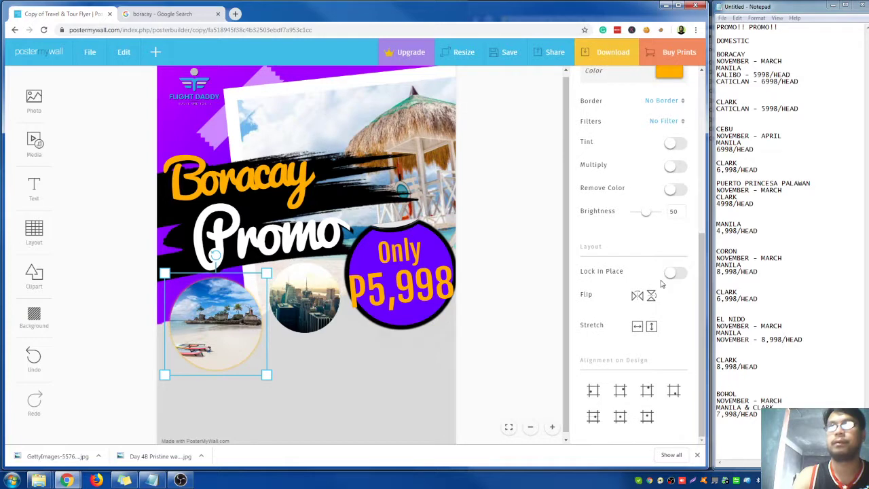
{"action": "left_click", "coordinate": [328, 383]}
Select the circular skyline photo, then find Traveloka's Boracay Island sandcastle photo in the Google Images results and save it to Downloads.
{"action": "left_click", "coordinate": [338, 297]}
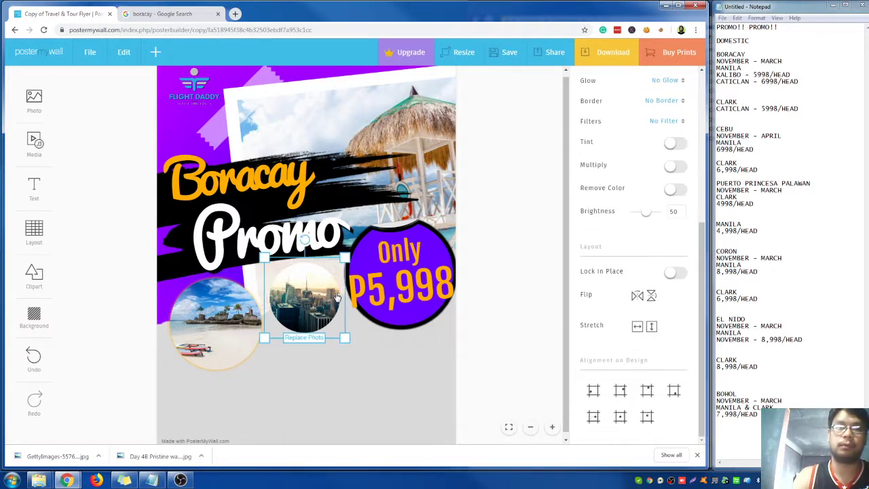
{"action": "left_click", "coordinate": [178, 15]}
{"action": "scroll", "coordinate": [338, 305], "scroll_direction": "down", "scroll_amount": 4}
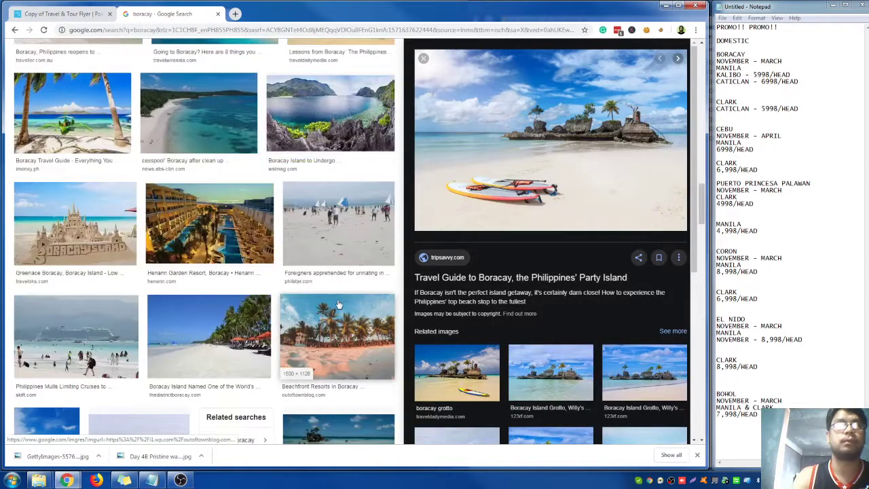
{"action": "left_click", "coordinate": [75, 225]}
{"action": "right_click", "coordinate": [569, 150]}
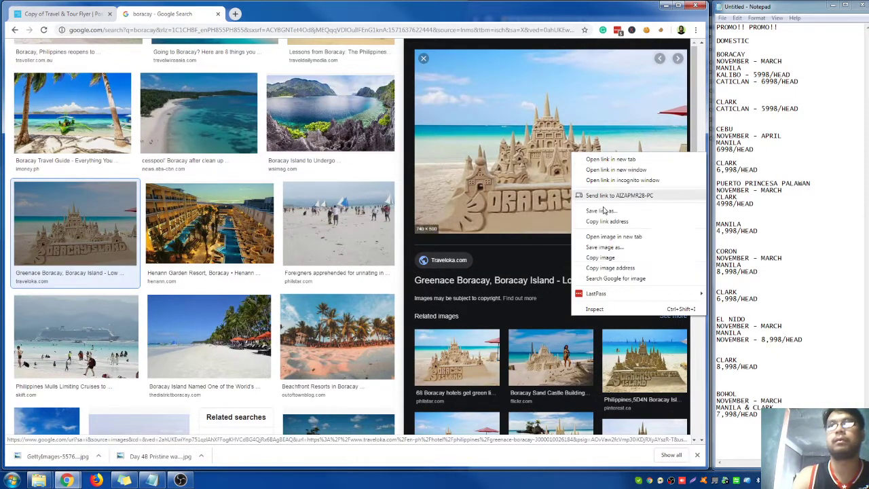
{"action": "left_click", "coordinate": [617, 251]}
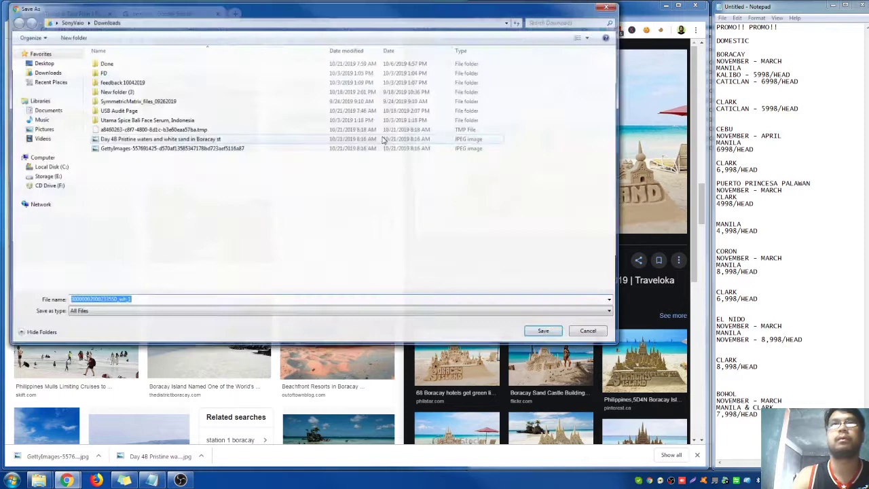
{"action": "left_click", "coordinate": [549, 332]}
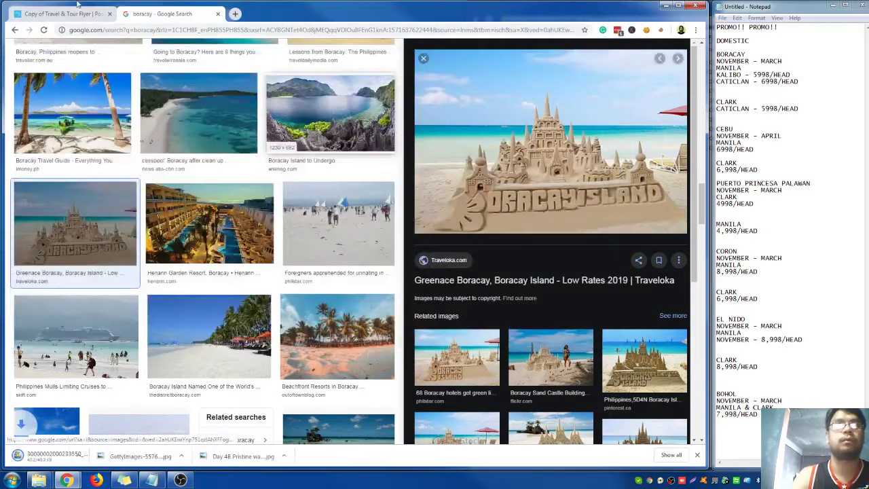
Return to the flyer and open the uploaded photos for replacing the circular skyline photo.
{"action": "key", "text": "ctrl+shift+Tab"}
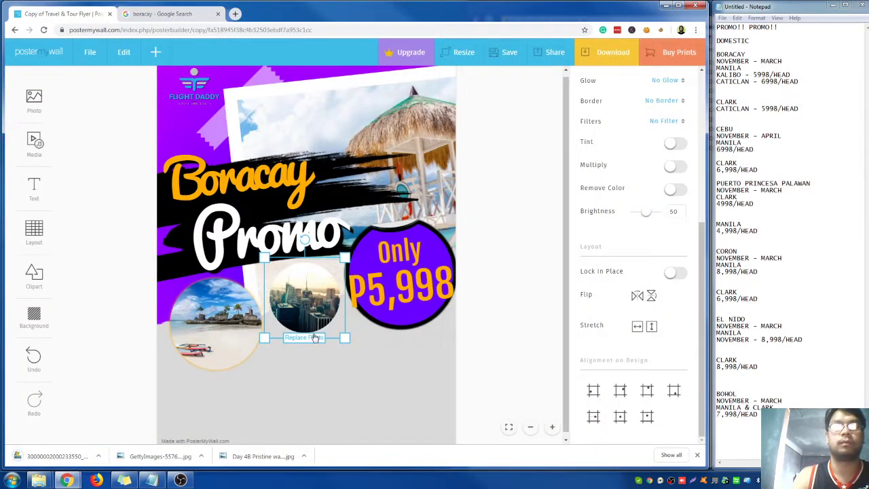
{"action": "left_click", "coordinate": [311, 337]}
{"action": "left_click", "coordinate": [288, 198]}
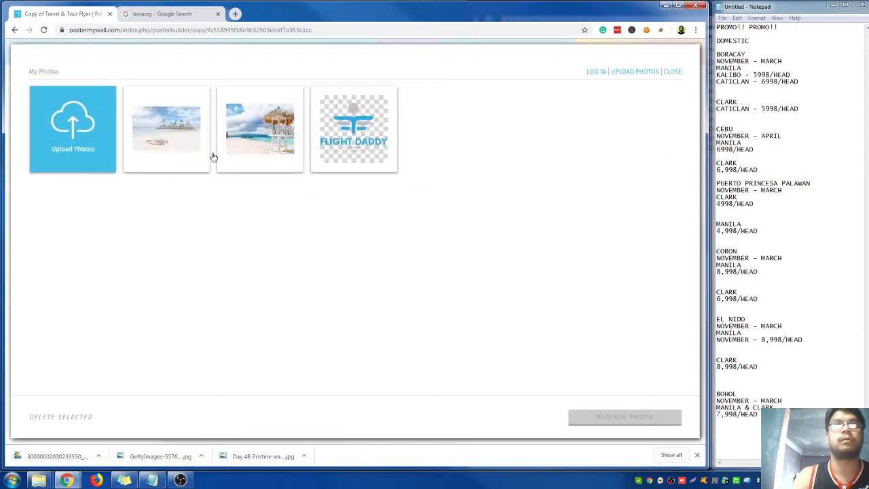
Try to upload the saved Traveloka sandcastle image from Downloads, and check the downloaded file.
{"action": "left_click", "coordinate": [72, 129]}
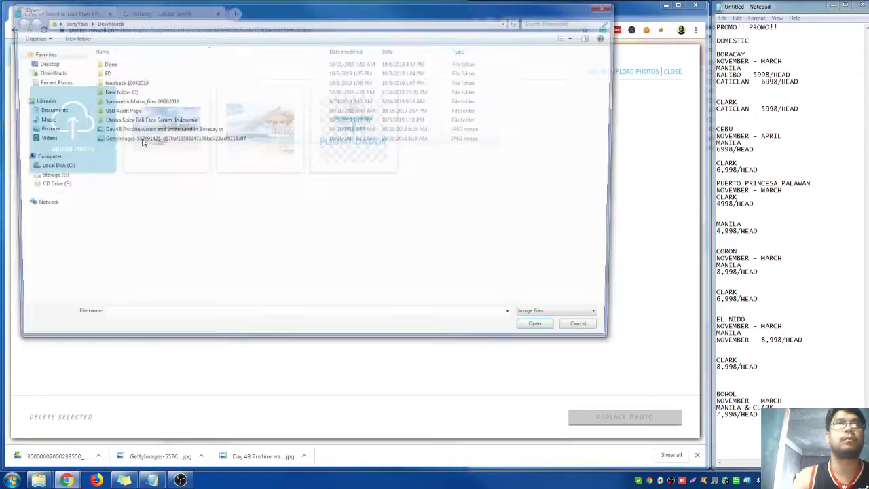
{"action": "left_click", "coordinate": [163, 130]}
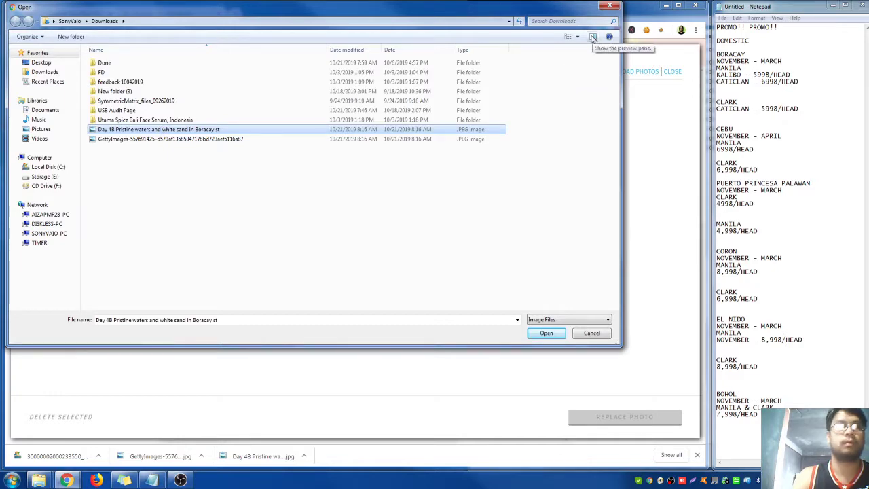
{"action": "left_click", "coordinate": [609, 6]}
{"action": "left_click", "coordinate": [98, 455]}
{"action": "left_click", "coordinate": [121, 424]}
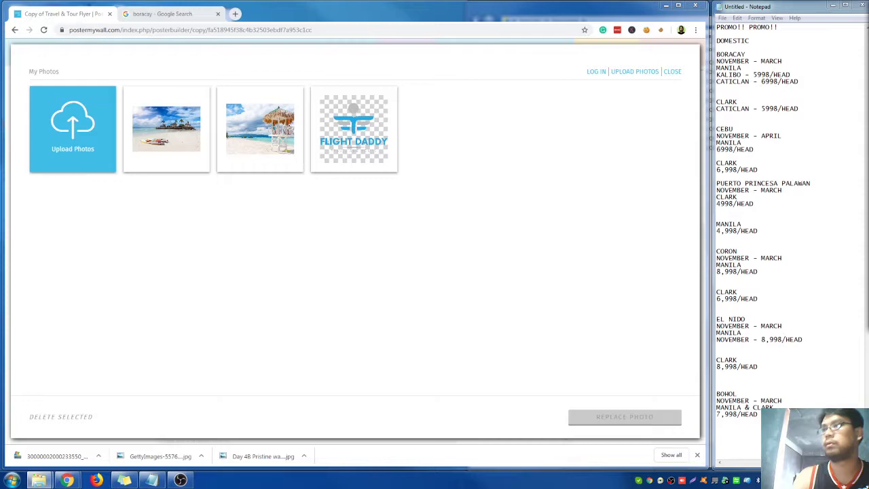
Open the Traveloka sandcastle image on its own in the browser, save it again to Downloads and close that page.
{"action": "left_click", "coordinate": [178, 13]}
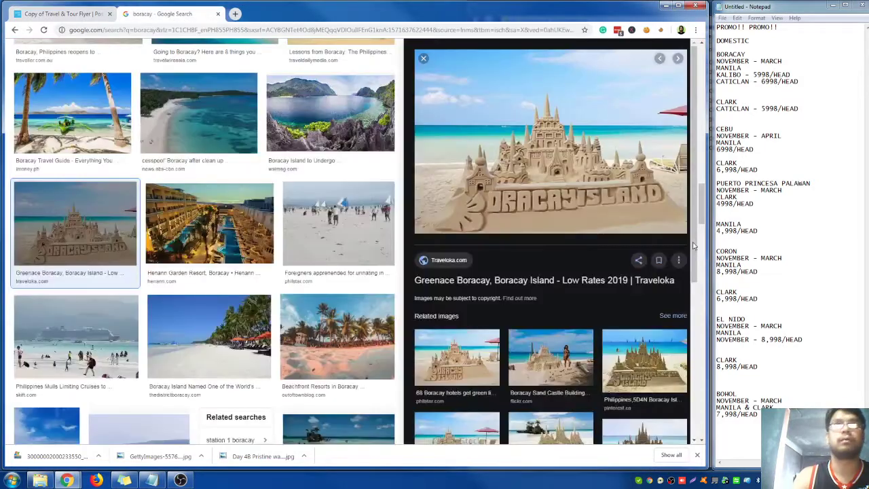
{"action": "right_click", "coordinate": [479, 157]}
{"action": "left_click", "coordinate": [555, 239]}
{"action": "key", "text": "ctrl+Tab"}
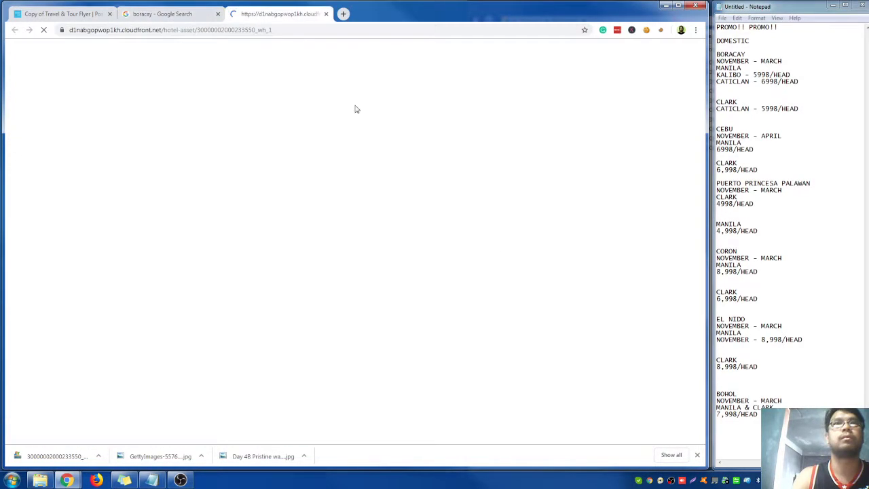
{"action": "right_click", "coordinate": [330, 231]}
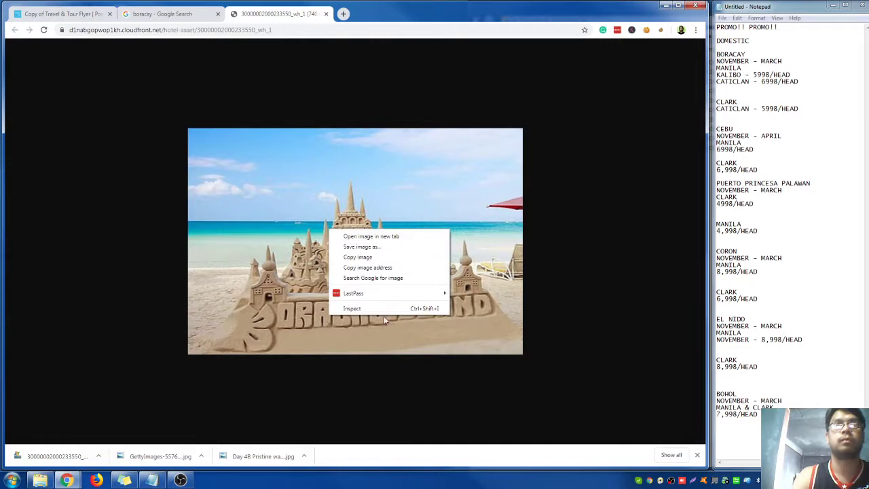
{"action": "left_click", "coordinate": [396, 252]}
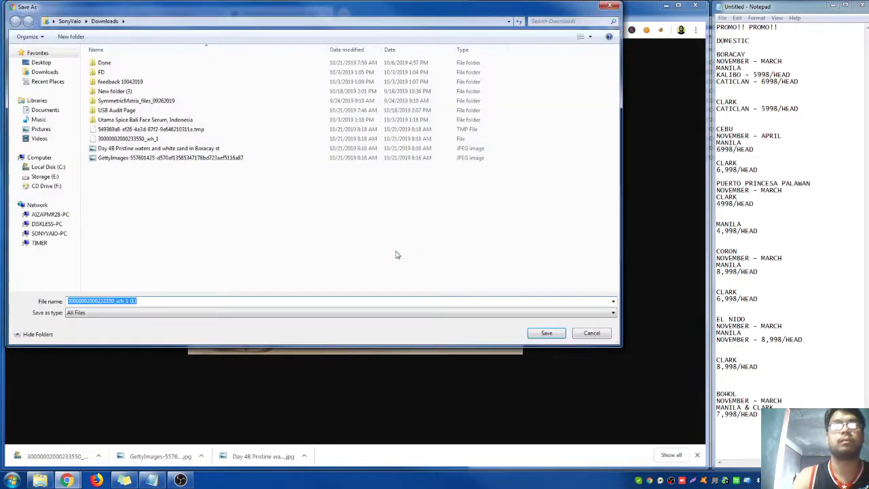
{"action": "left_click", "coordinate": [542, 332]}
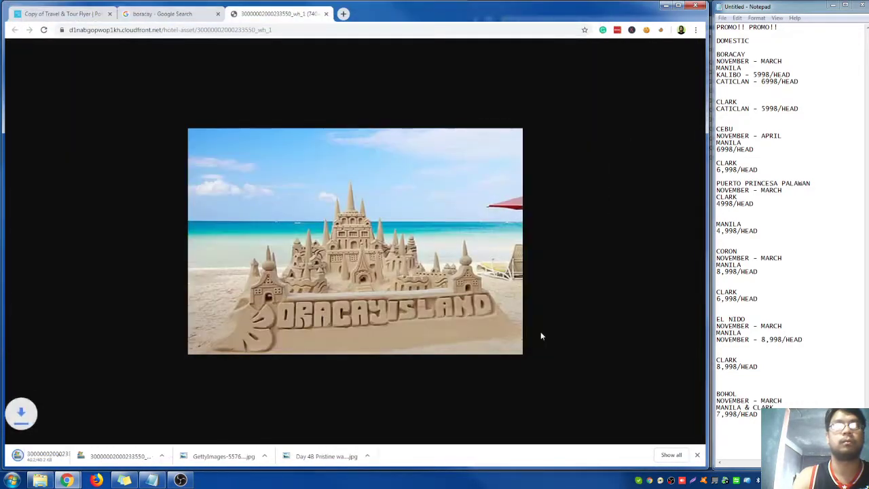
{"action": "left_click", "coordinate": [326, 14]}
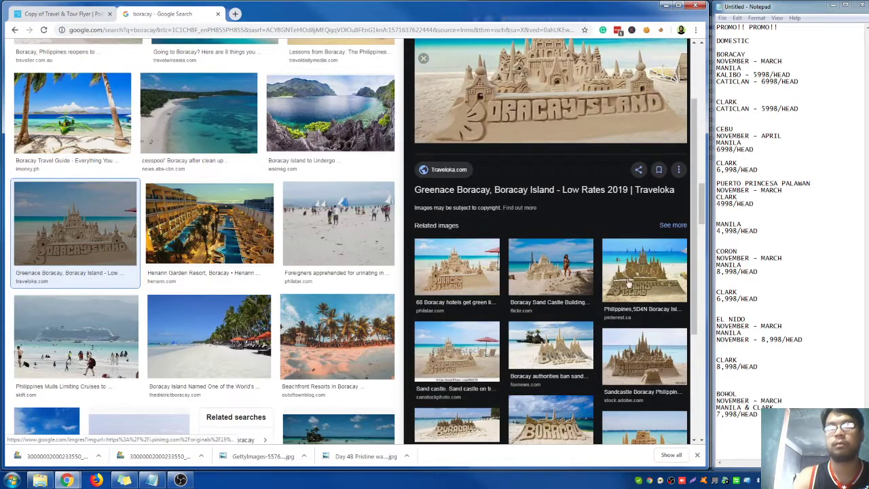
Browse the related sandcastle images and save the astrokiddtravel.ph Boracay sandcastle photo to Downloads as the JPEG boracay-sandcastle.
{"action": "left_click", "coordinate": [551, 271]}
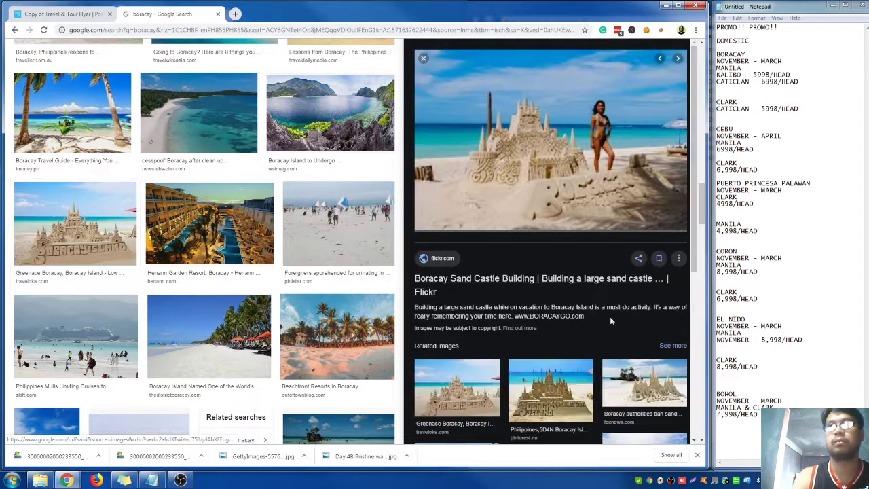
{"action": "scroll", "coordinate": [620, 324], "scroll_direction": "down", "scroll_amount": 4}
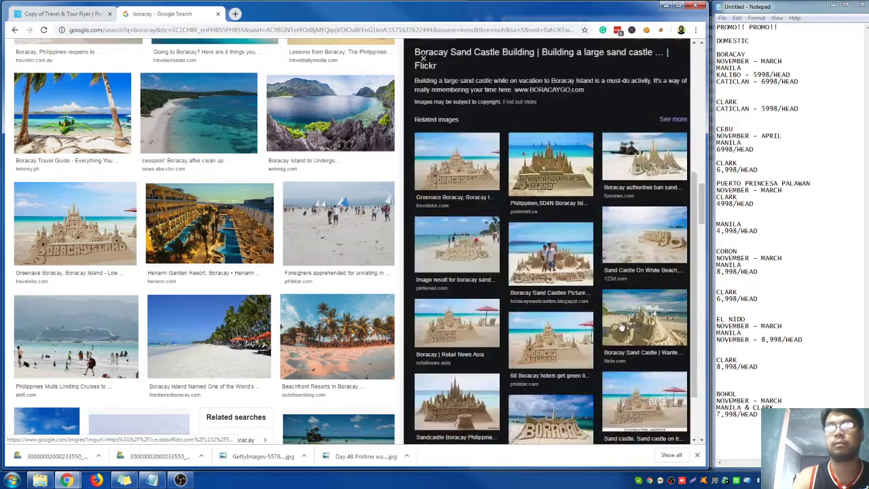
{"action": "left_click", "coordinate": [496, 270]}
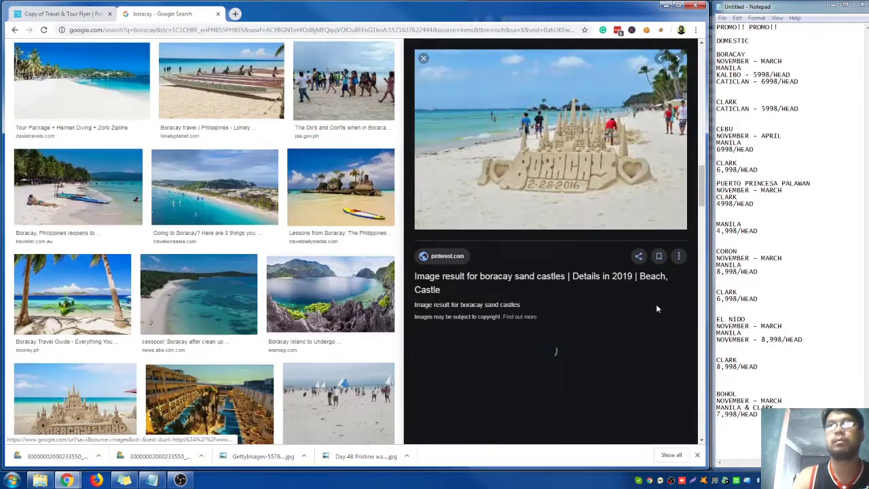
{"action": "scroll", "coordinate": [656, 305], "scroll_direction": "down", "scroll_amount": 3}
{"action": "scroll", "coordinate": [656, 309], "scroll_direction": "down", "scroll_amount": 2}
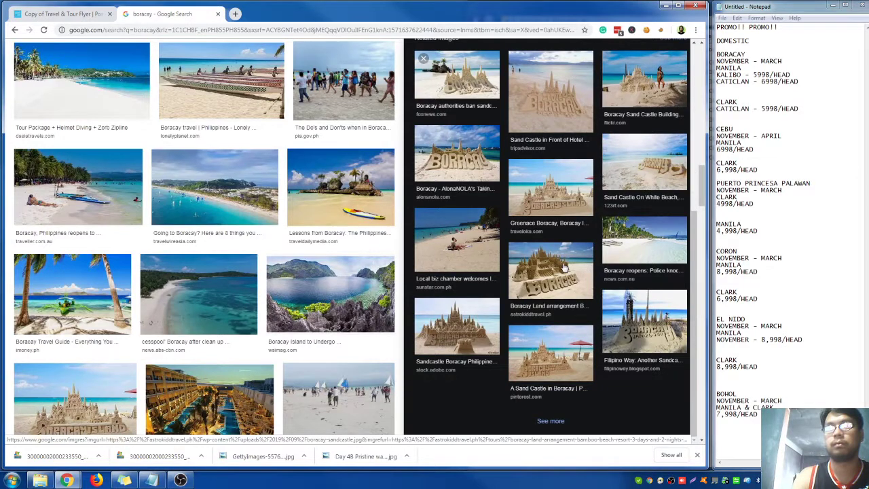
{"action": "left_click", "coordinate": [550, 271]}
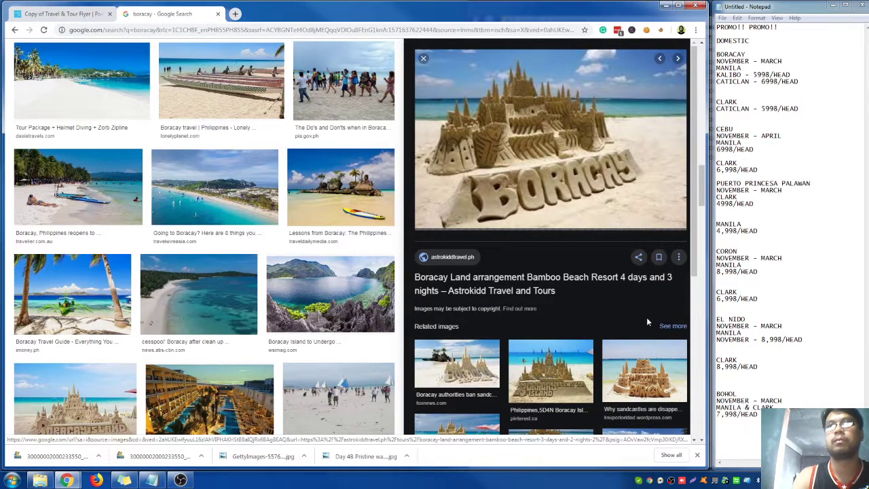
{"action": "right_click", "coordinate": [544, 154]}
{"action": "left_click", "coordinate": [590, 254]}
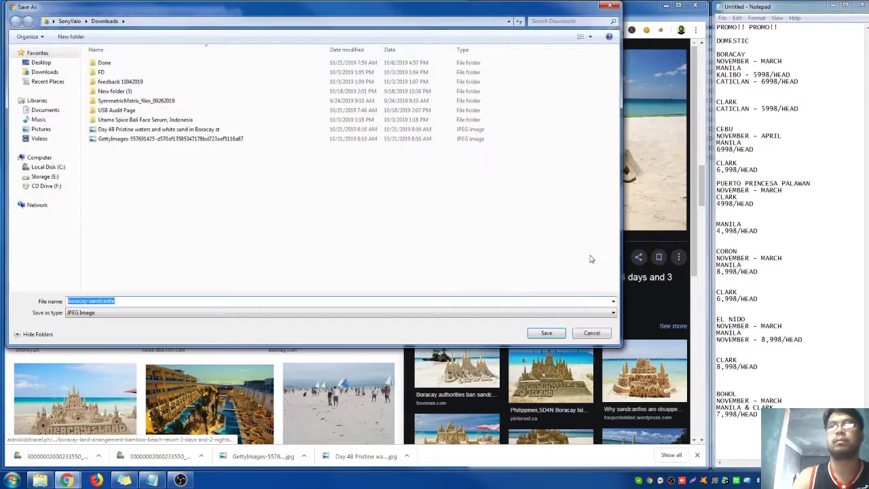
{"action": "left_click", "coordinate": [547, 333]}
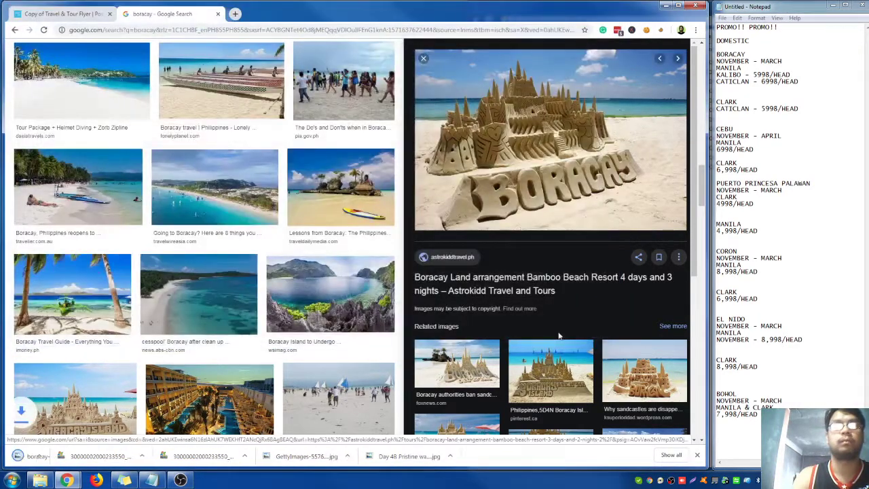
Upload boracay-sandcastle from Downloads and crop it to the sandcastle with the BORACAY lettering as the replacement circular photo.
{"action": "left_click", "coordinate": [70, 16]}
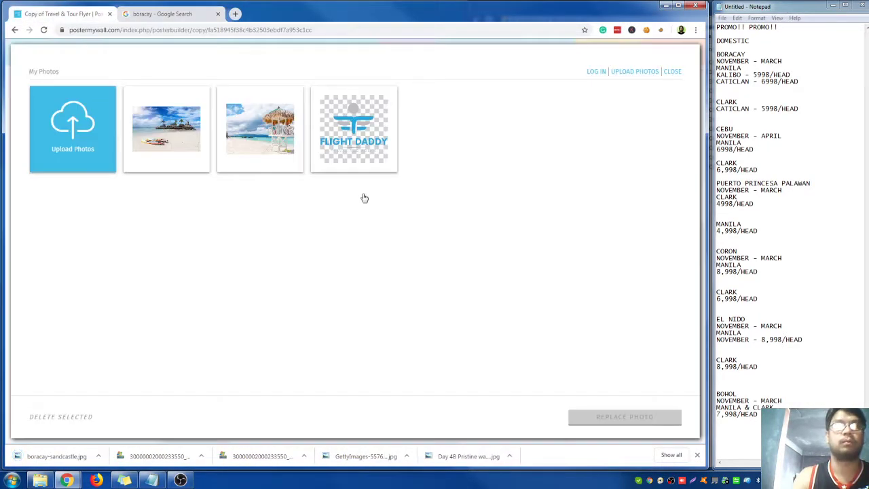
{"action": "left_click", "coordinate": [102, 141]}
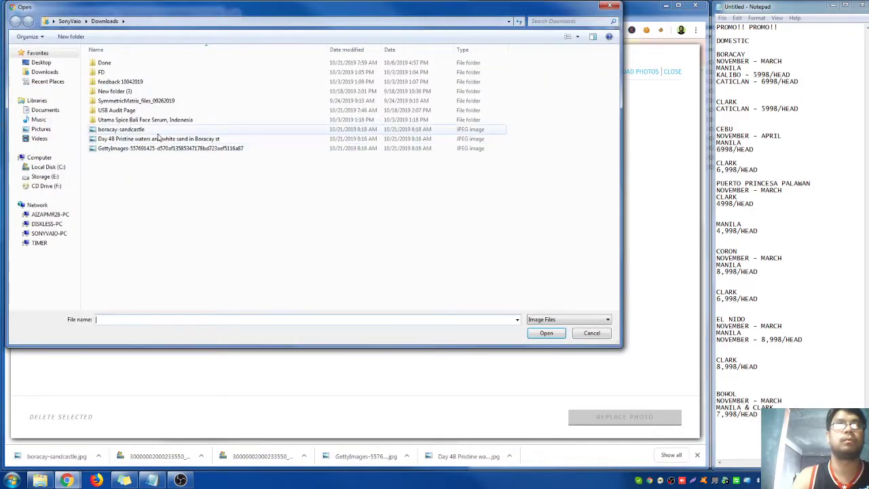
{"action": "left_click", "coordinate": [159, 131]}
{"action": "left_click", "coordinate": [547, 332]}
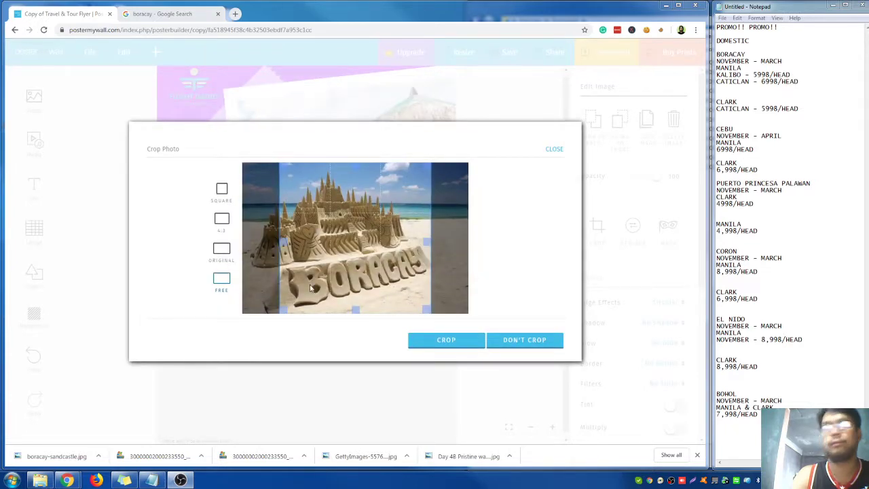
{"action": "mouse_move", "coordinate": [310, 289]}
{"action": "left_mouse_down"}
{"action": "mouse_move", "coordinate": [299, 289]}
{"action": "mouse_move", "coordinate": [308, 285]}
{"action": "left_mouse_up"}
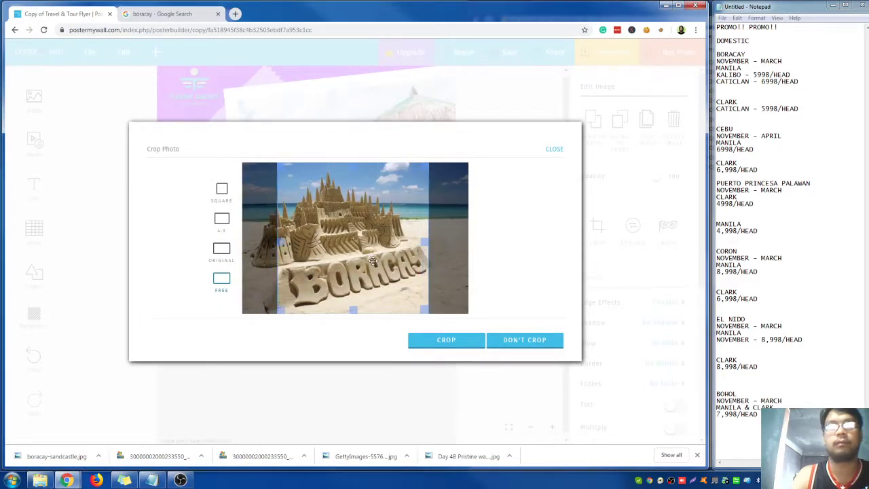
{"action": "left_click", "coordinate": [455, 343]}
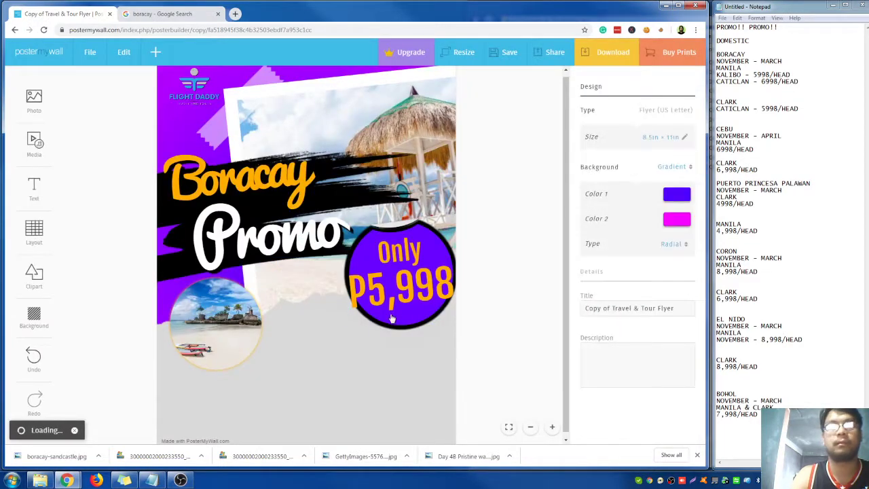
Arrange the island and sandcastle circular photos side by side below the Promo heading and shrink the sandcastle photo slightly.
{"action": "left_click_drag", "start_coordinate": [231, 322], "coordinate": [224, 323]}
{"action": "left_click", "coordinate": [306, 298]}
{"action": "left_click_drag", "start_coordinate": [344, 337], "coordinate": [319, 338]}
{"action": "left_click_drag", "start_coordinate": [355, 365], "coordinate": [345, 353]}
{"action": "left_click_drag", "start_coordinate": [312, 328], "coordinate": [314, 328]}
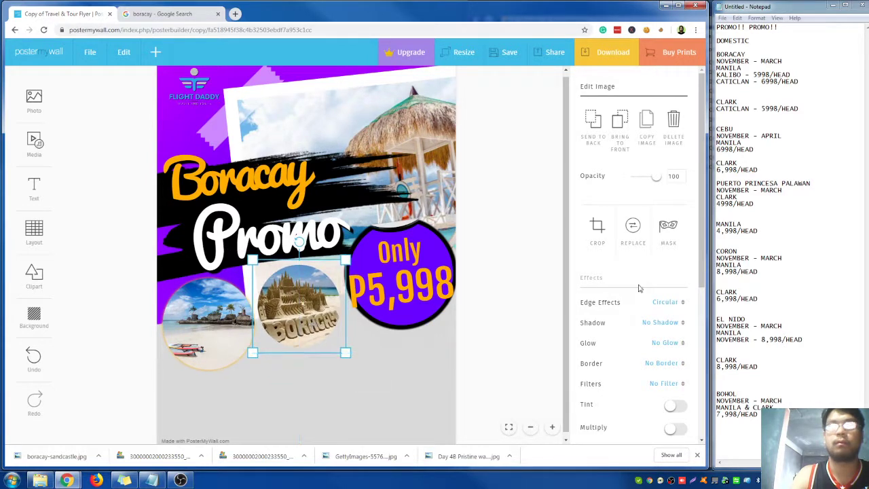
Give the circular sandcastle photo a Strong Glow in blue-violet 5100ff.
{"action": "left_click", "coordinate": [679, 344]}
{"action": "left_click", "coordinate": [643, 407]}
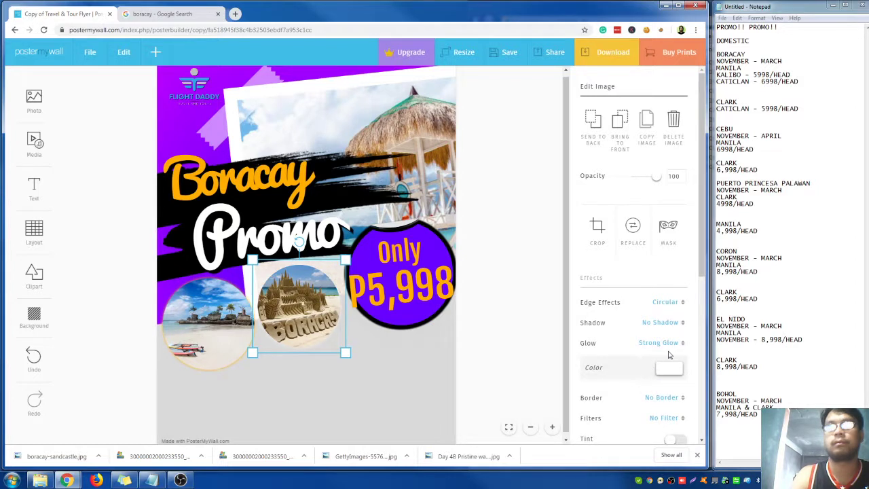
{"action": "left_click", "coordinate": [668, 370]}
{"action": "left_click", "coordinate": [573, 326]}
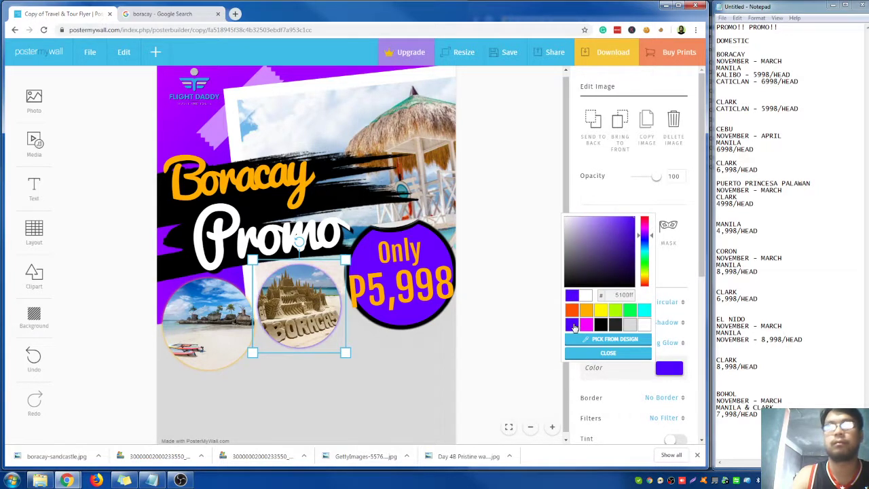
Set the font size of the P5,998 price text to 75.
{"action": "left_click", "coordinate": [414, 372]}
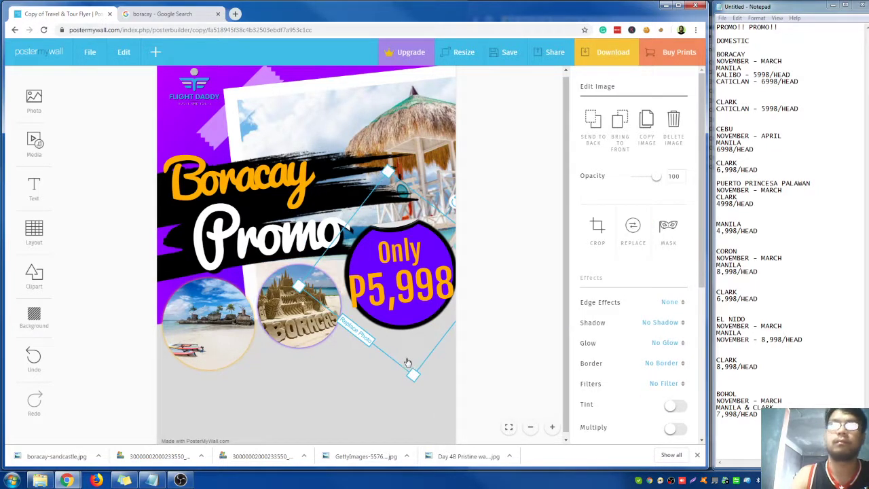
{"action": "left_click", "coordinate": [420, 295]}
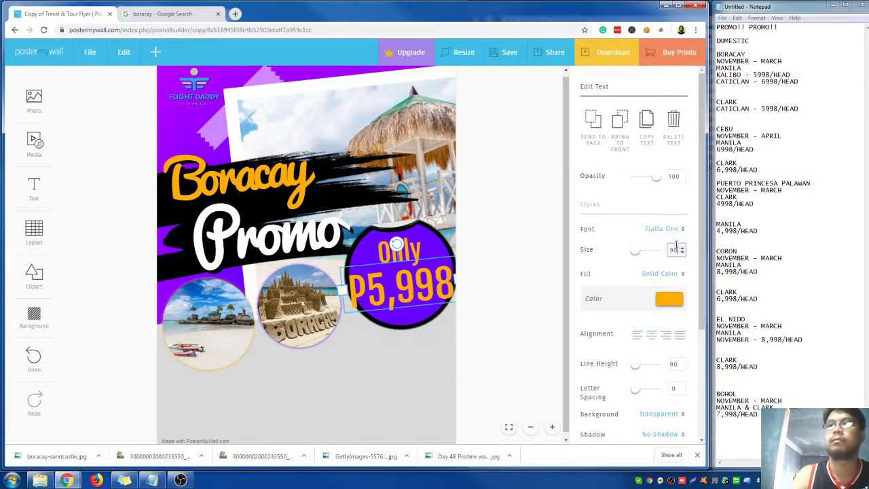
{"action": "key", "text": "Return"}
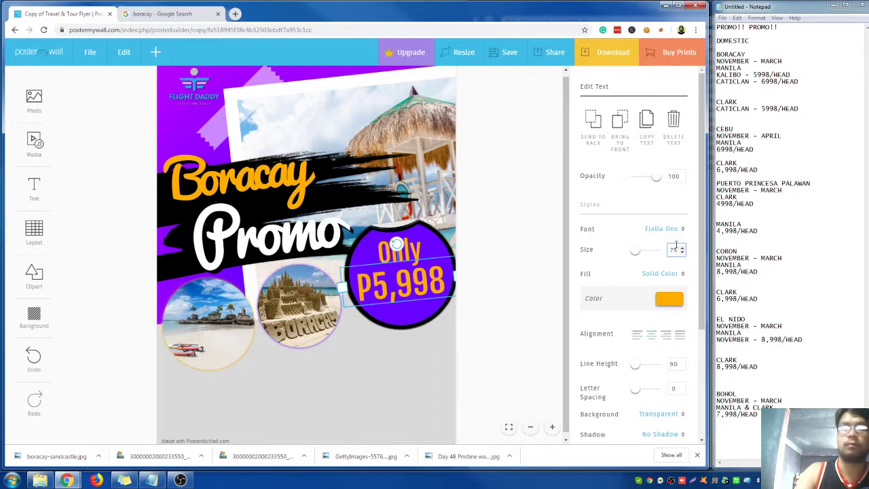
Try to resize the purple badge shape behind the price to about 223 x 223.
{"action": "left_click", "coordinate": [416, 322]}
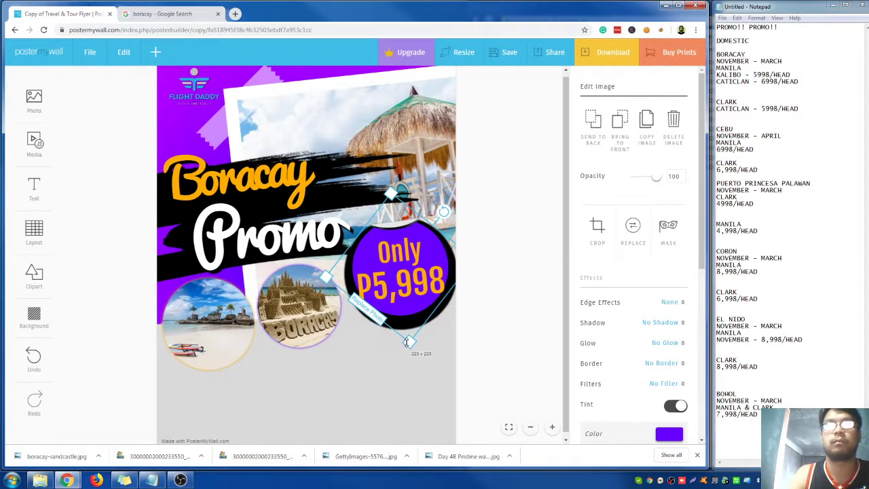
{"action": "left_click", "coordinate": [385, 364]}
{"action": "left_click", "coordinate": [406, 326]}
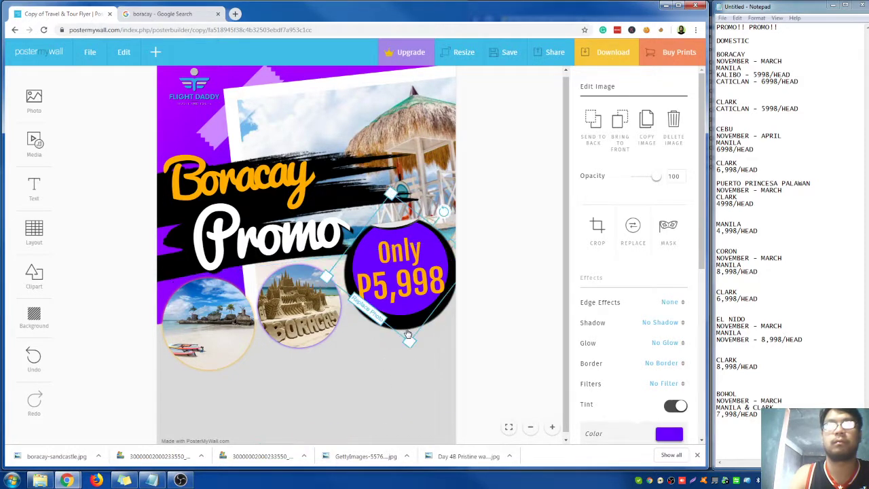
{"action": "left_click", "coordinate": [346, 273]}
{"action": "left_click", "coordinate": [388, 387]}
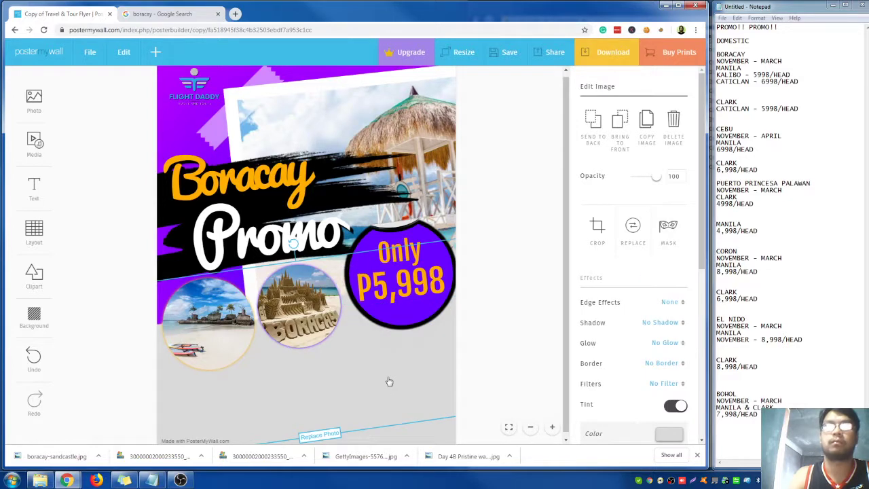
{"action": "left_click", "coordinate": [514, 176]}
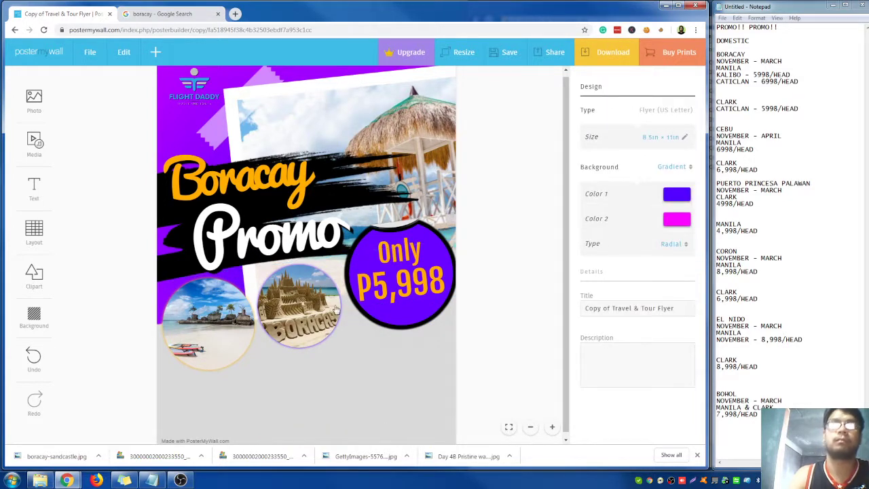
Try font size 30 on the "Only" text and set it back to 60.
{"action": "left_click", "coordinate": [410, 251]}
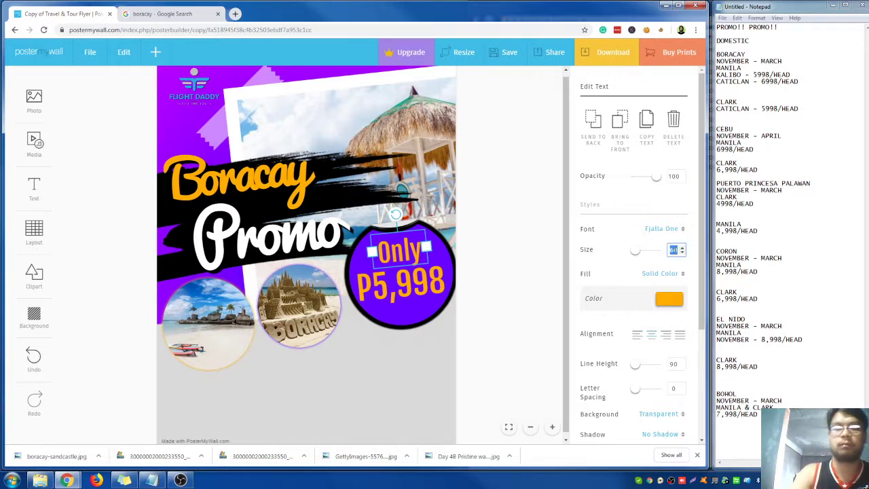
{"action": "type", "text": "30"}
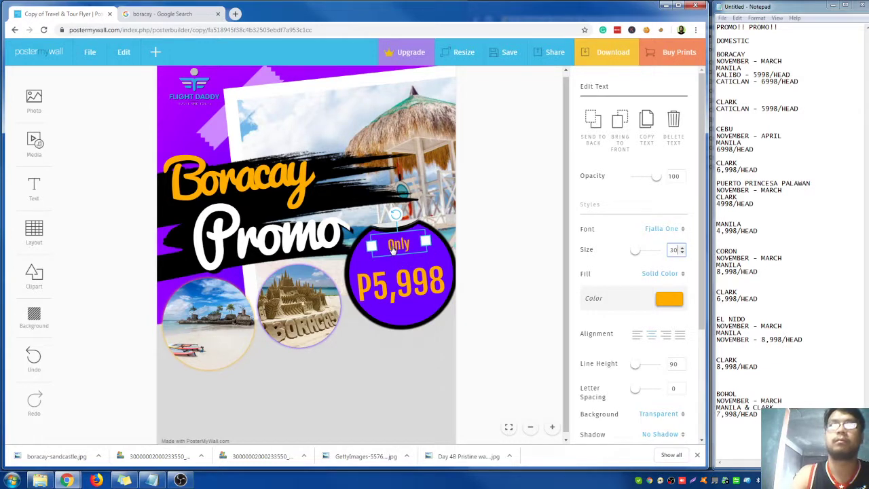
{"action": "key", "text": "BackSpace"}
{"action": "key", "text": "BackSpace"}
{"action": "type", "text": "60"}
{"action": "key", "text": "ctrl+a"}
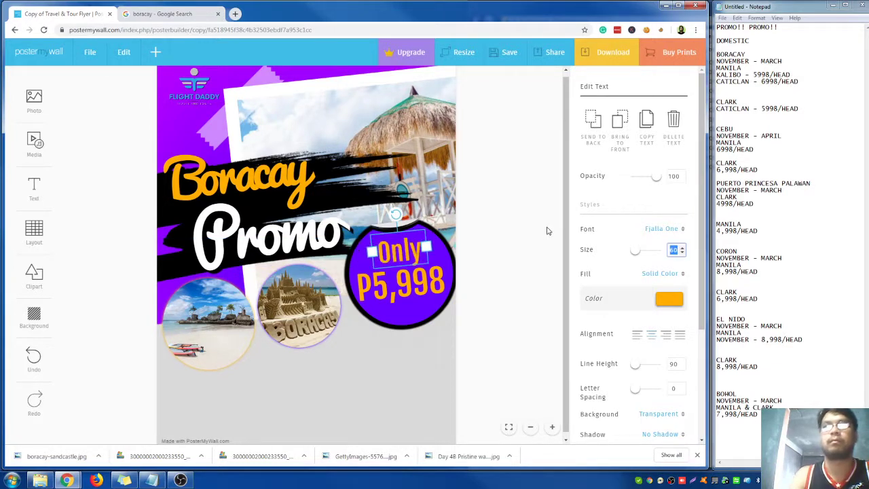
{"action": "left_click", "coordinate": [539, 245]}
{"action": "left_click", "coordinate": [824, 193]}
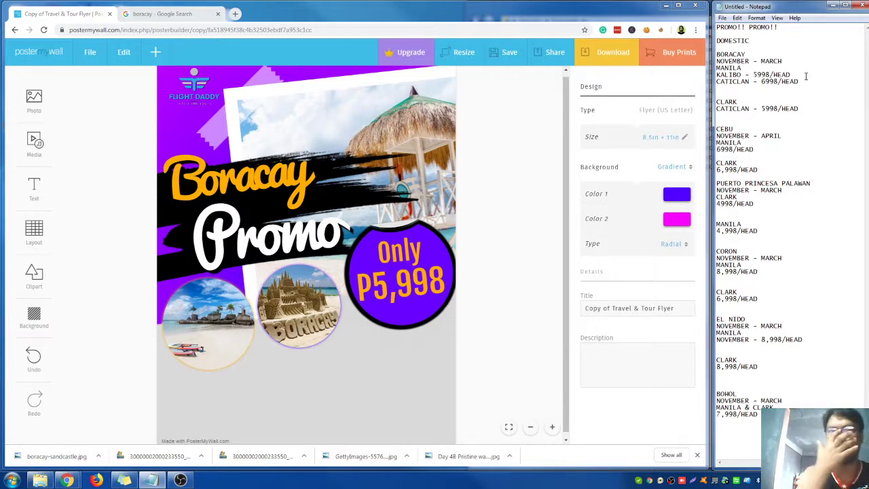
{"action": "left_click", "coordinate": [495, 369]}
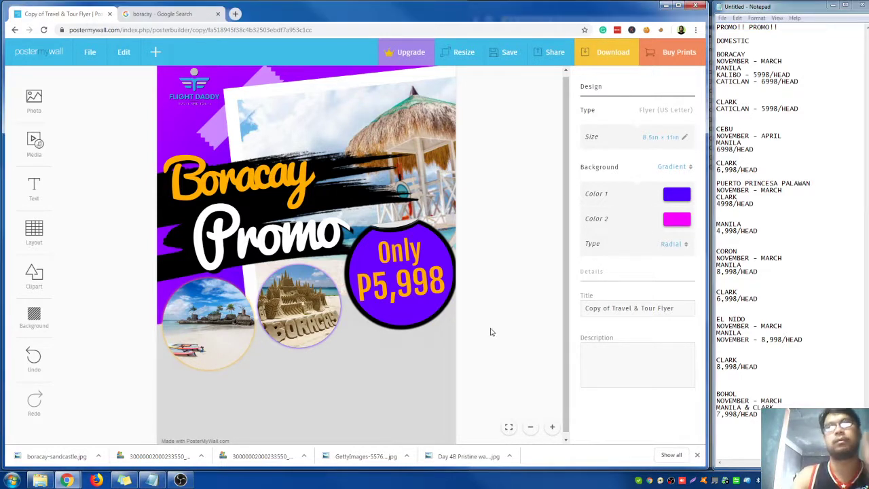
Download the flyer with the free basic quality option and open the downloaded image.
{"action": "left_click", "coordinate": [612, 53]}
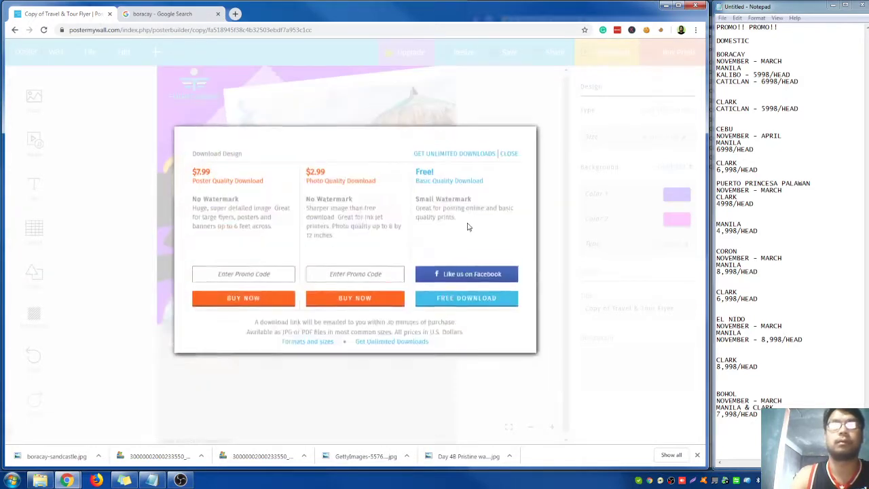
{"action": "left_click", "coordinate": [468, 305]}
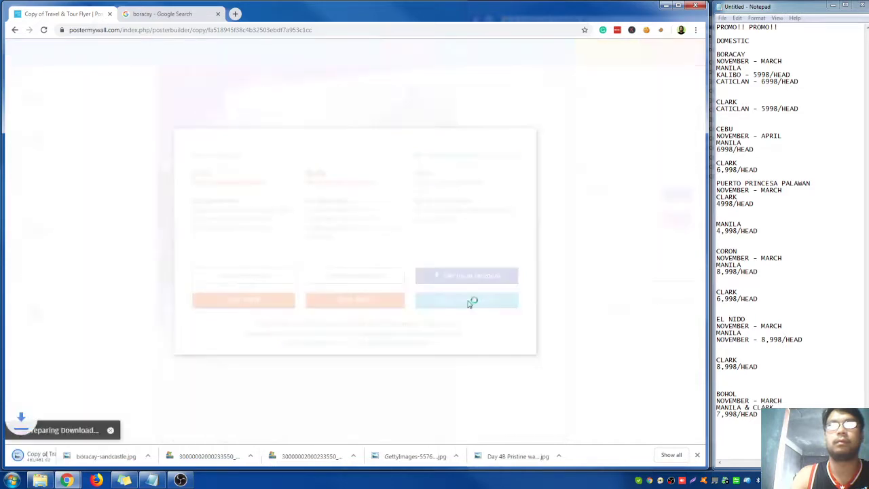
{"action": "left_click", "coordinate": [430, 191]}
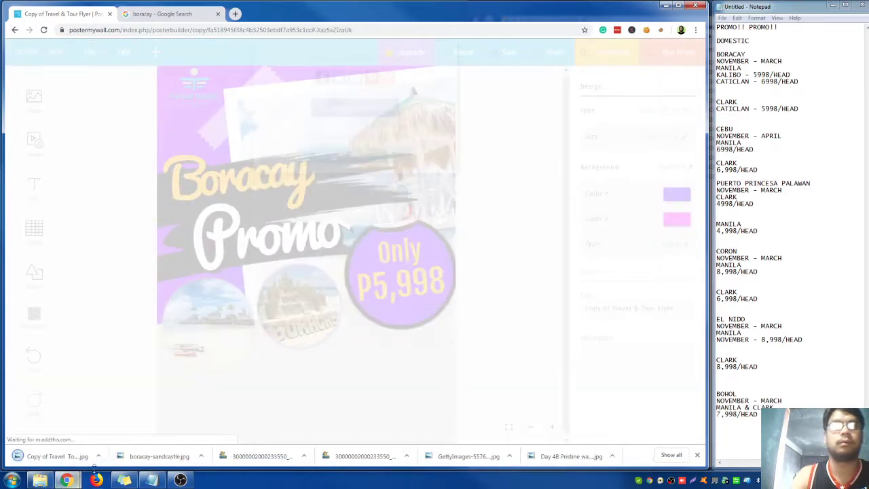
{"action": "left_click", "coordinate": [98, 455]}
{"action": "left_click", "coordinate": [112, 424]}
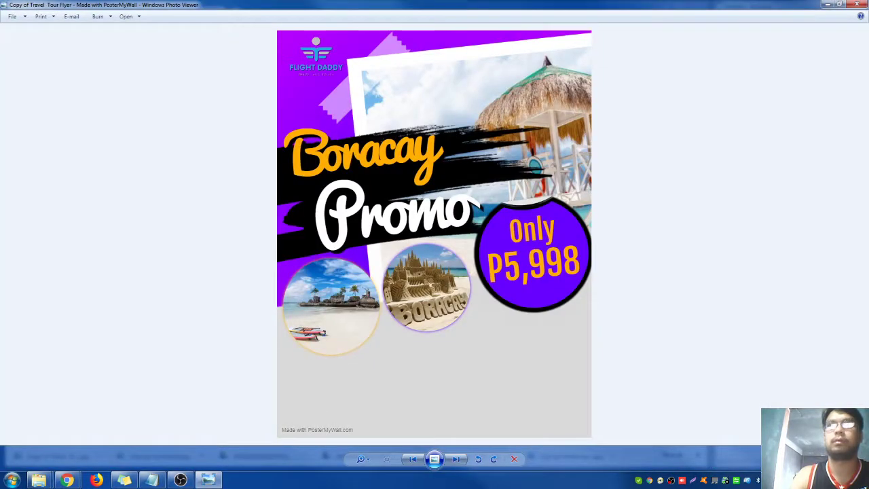
Open the downloaded flyer in Paint and shorten the canvas to 695 x 727 px, cutting off the empty gray strip and watermark.
{"action": "right_click", "coordinate": [389, 181]}
{"action": "mouse_move", "coordinate": [484, 192]}
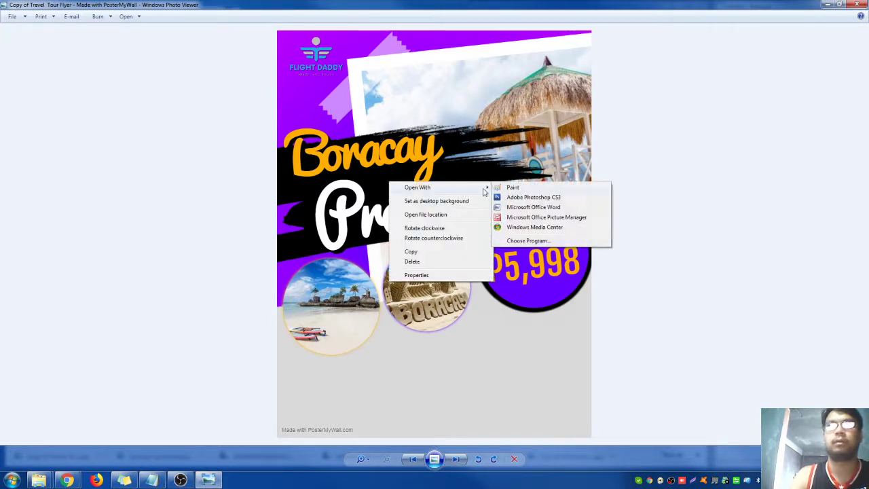
{"action": "left_click", "coordinate": [543, 189]}
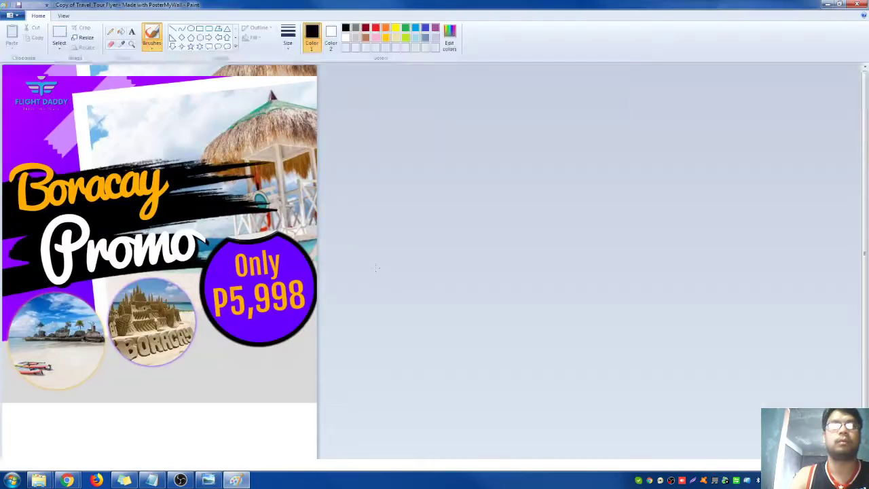
{"action": "left_click_drag", "start_coordinate": [161, 457], "coordinate": [180, 379]}
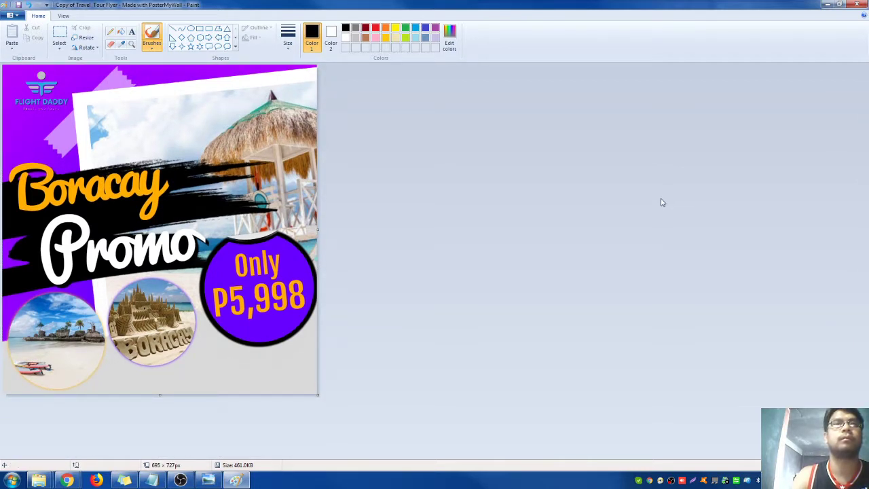
Close the photo viewer, save the shortened flyer image in Paint and close Paint.
{"action": "left_click", "coordinate": [841, 5]}
{"action": "left_click", "coordinate": [836, 10]}
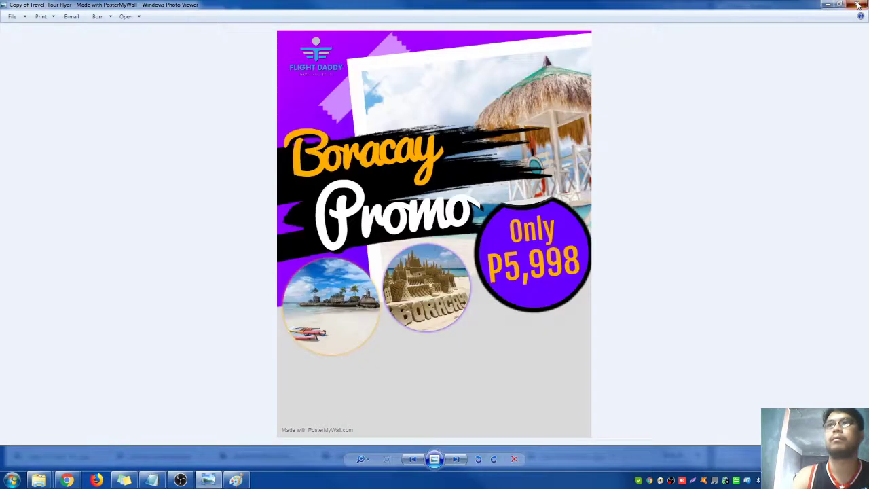
{"action": "left_click", "coordinate": [828, 5]}
{"action": "scroll", "coordinate": [384, 198], "scroll_direction": "down", "scroll_amount": 2}
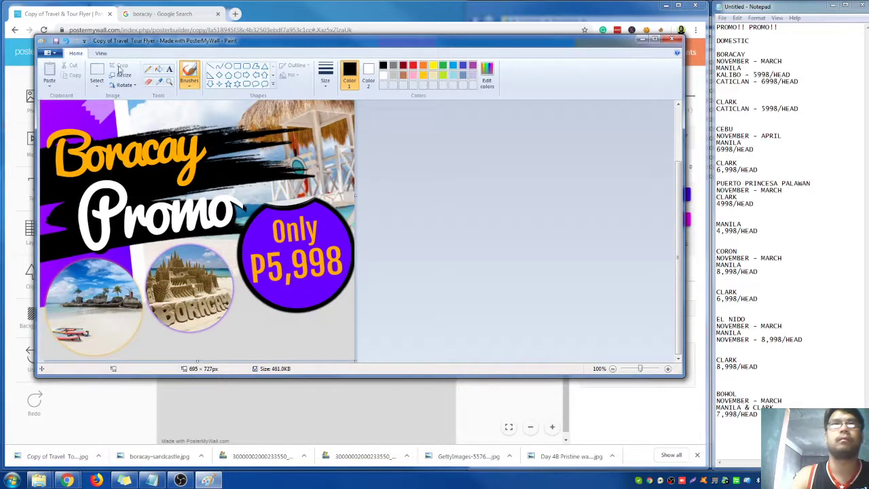
{"action": "left_click", "coordinate": [55, 40]}
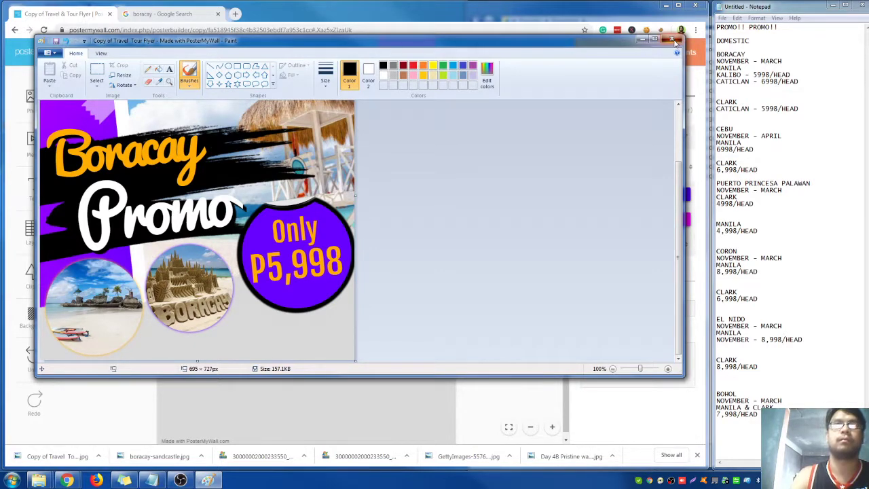
{"action": "left_click", "coordinate": [674, 42]}
Move the purple price badge together with its "Only" and P5,998 texts down beside the circular sandcastle photo.
{"action": "left_click", "coordinate": [402, 250]}
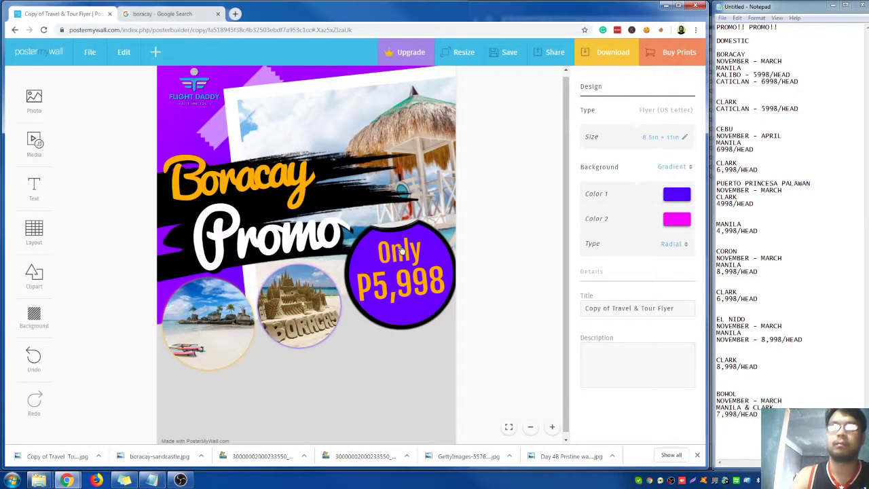
{"action": "left_click", "coordinate": [421, 284], "text": "shift"}
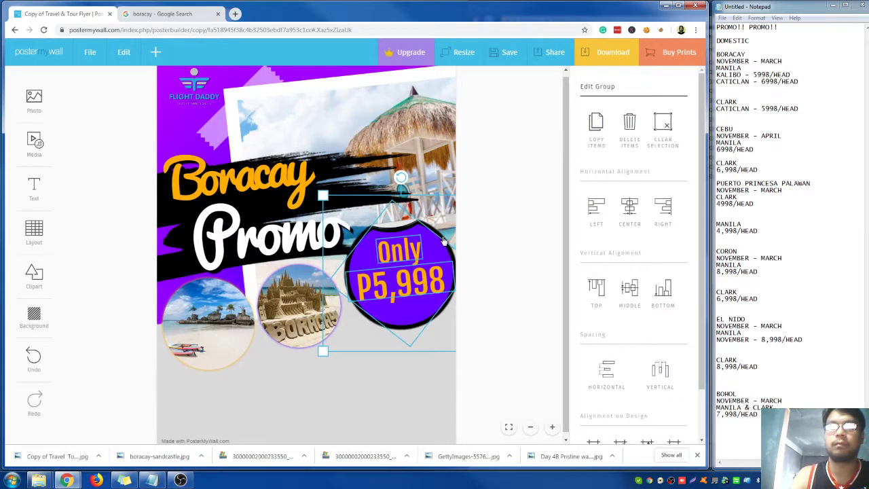
{"action": "left_click_drag", "start_coordinate": [443, 254], "coordinate": [434, 334]}
{"action": "left_click", "coordinate": [248, 344]}
{"action": "left_click", "coordinate": [298, 322]}
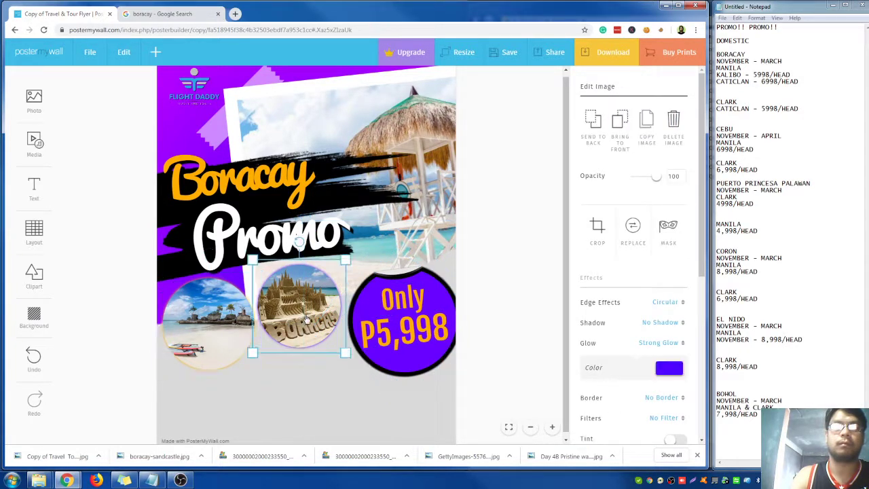
{"action": "left_click", "coordinate": [539, 221]}
Download the rearranged flyer again as the free basic quality version.
{"action": "left_click", "coordinate": [616, 53]}
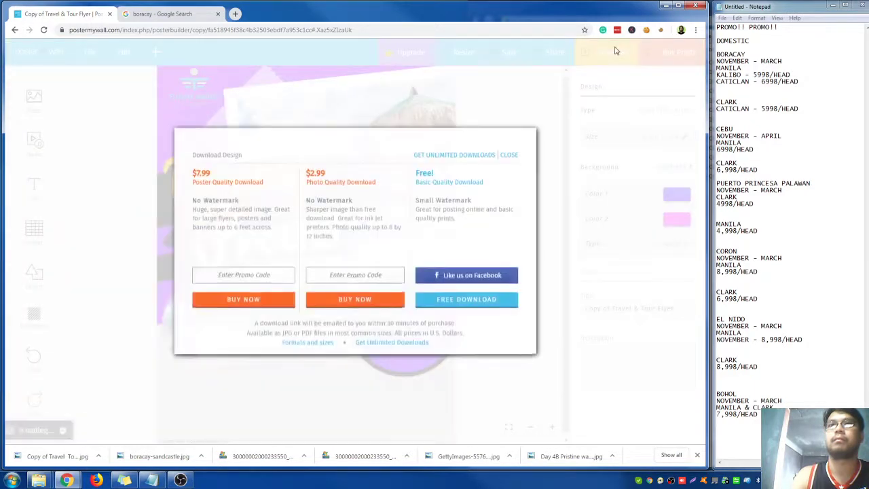
{"action": "left_click", "coordinate": [493, 302]}
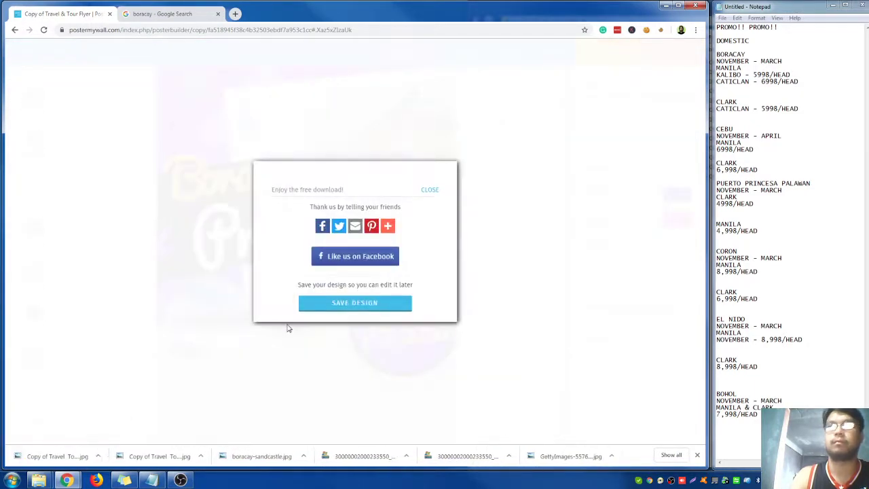
Dismiss the download message, open the newly downloaded flyer in Paint and shorten its canvas to 695 x 737 px to cut off the watermark.
{"action": "left_click", "coordinate": [431, 190]}
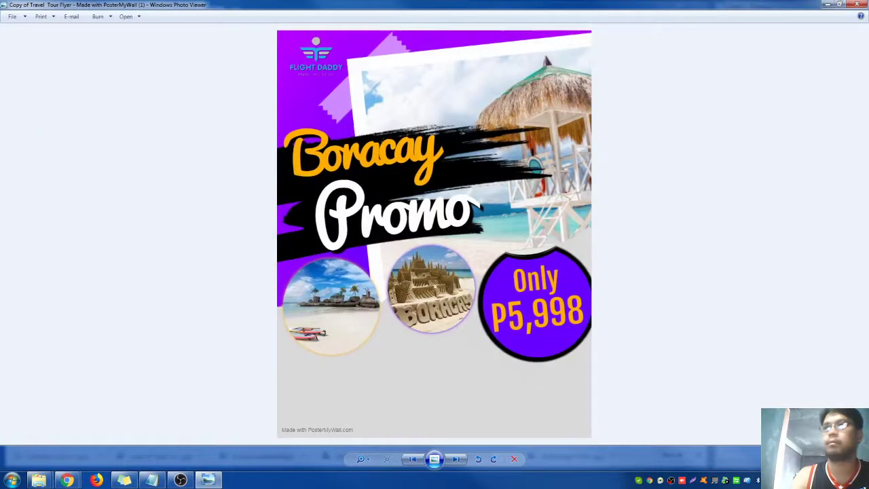
{"action": "right_click", "coordinate": [453, 238]}
{"action": "mouse_move", "coordinate": [493, 246]}
{"action": "left_click", "coordinate": [602, 245]}
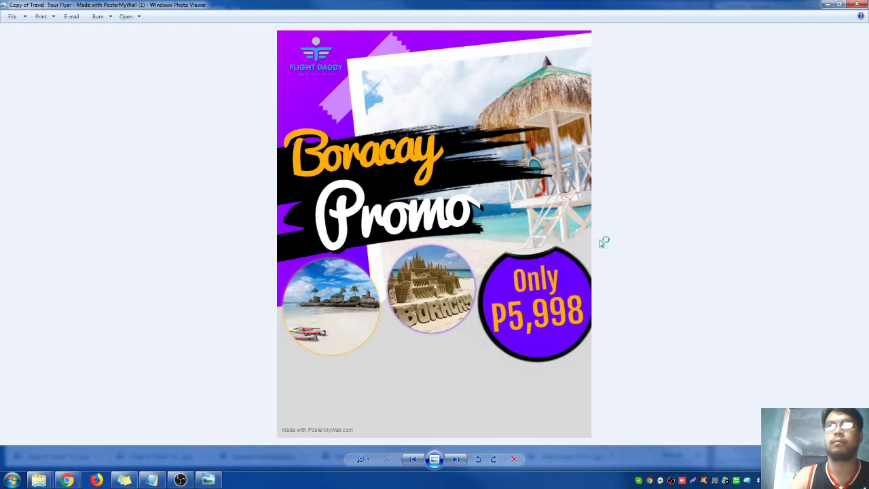
{"action": "scroll", "coordinate": [204, 285], "scroll_direction": "down", "scroll_amount": 5}
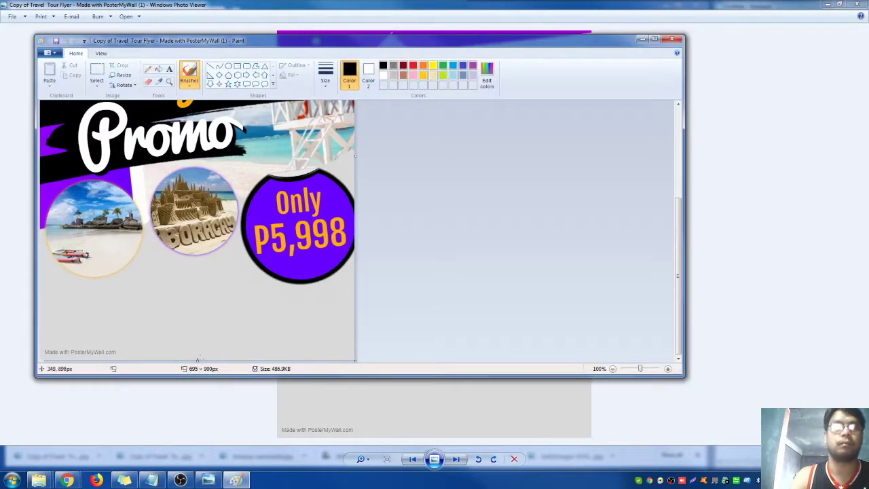
{"action": "left_click_drag", "start_coordinate": [197, 361], "coordinate": [205, 286]}
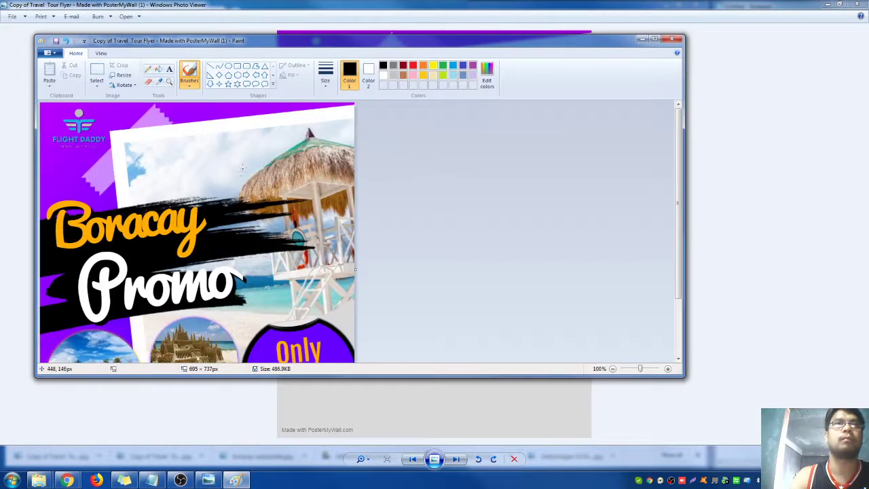
Save the shortened flyer image, then close Paint and the photo viewer.
{"action": "scroll", "coordinate": [169, 204], "scroll_direction": "up", "scroll_amount": 3}
{"action": "left_click", "coordinate": [56, 40]}
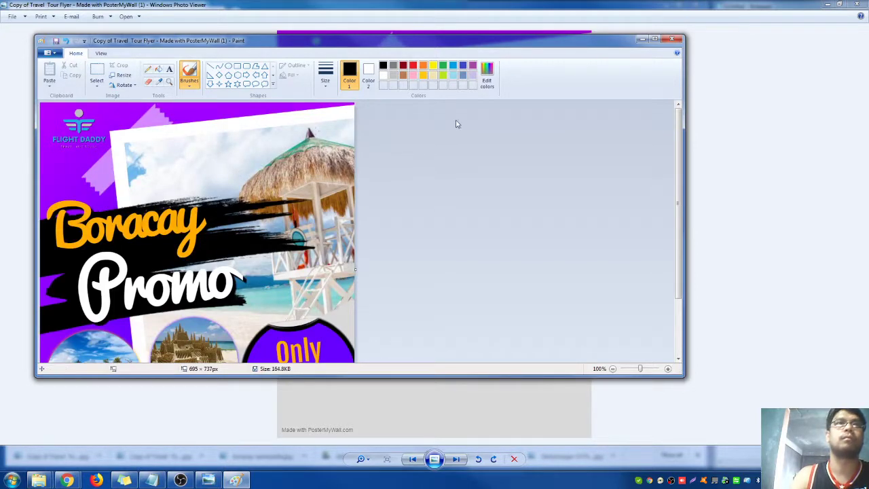
{"action": "left_click", "coordinate": [671, 39]}
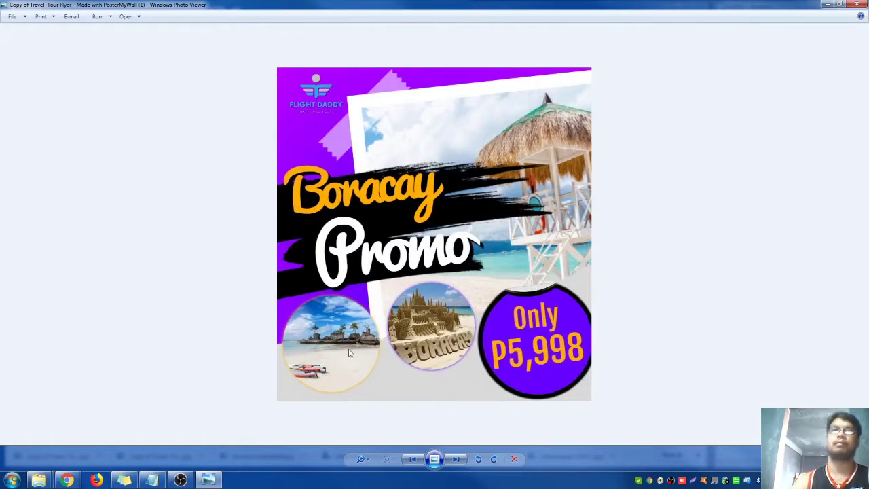
{"action": "left_click", "coordinate": [857, 5]}
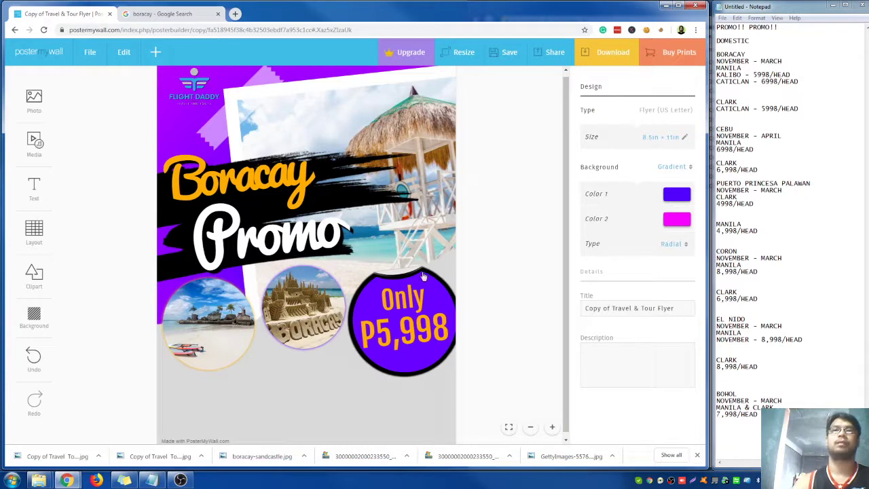